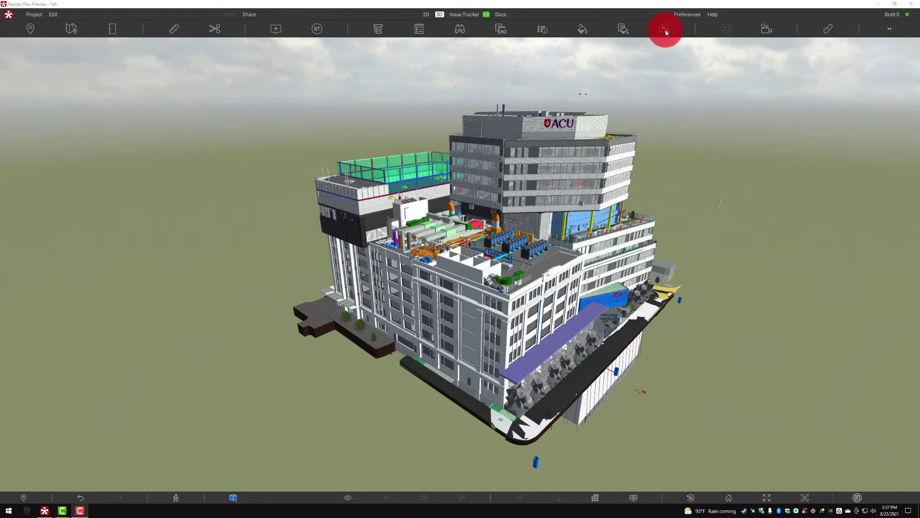
- Show the Clash Automation panel with the panel and Access column widened, displaying Hyd vs Structure-1 settings
{"action": "left_click", "coordinate": [665, 29]}
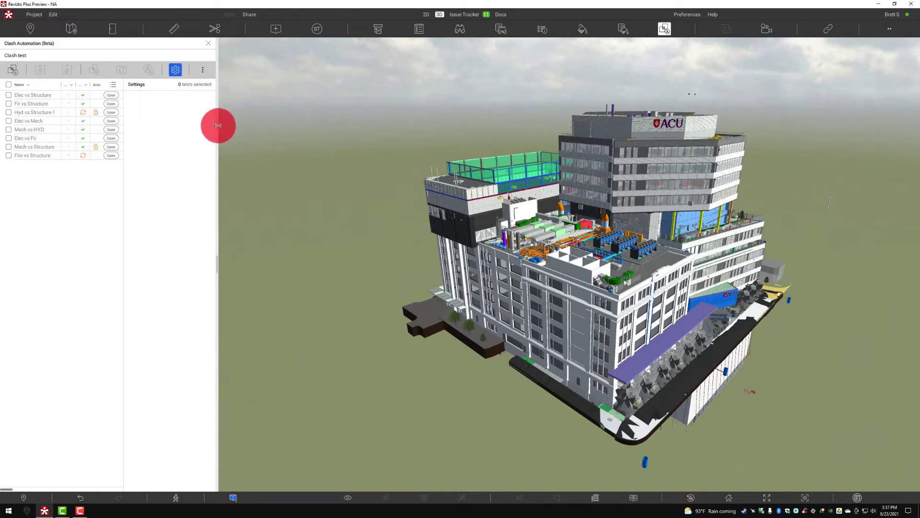
{"action": "left_click_drag", "start_coordinate": [218, 126], "coordinate": [389, 136]}
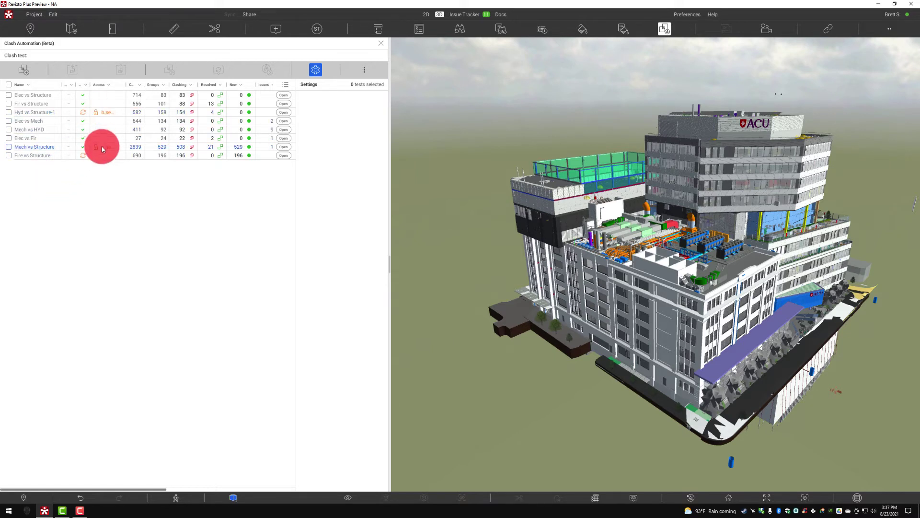
{"action": "left_click_drag", "start_coordinate": [128, 85], "coordinate": [159, 86]}
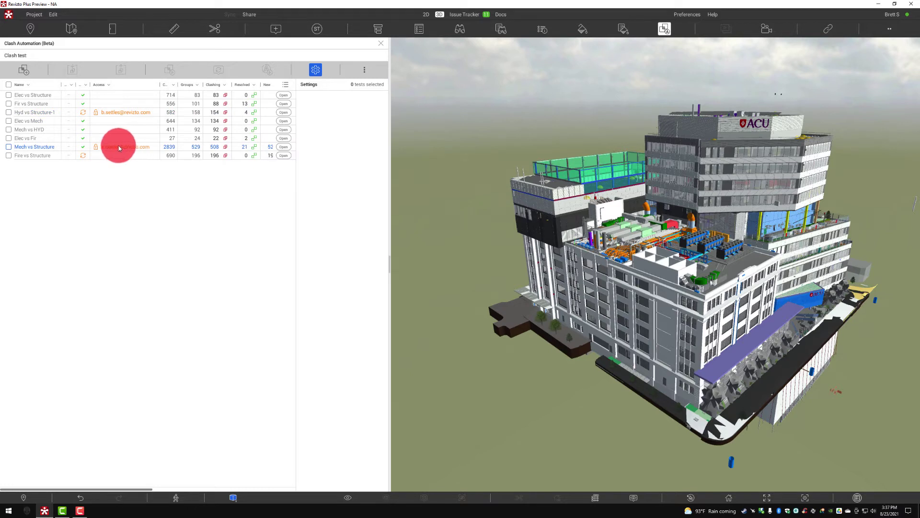
{"action": "left_click", "coordinate": [23, 113]}
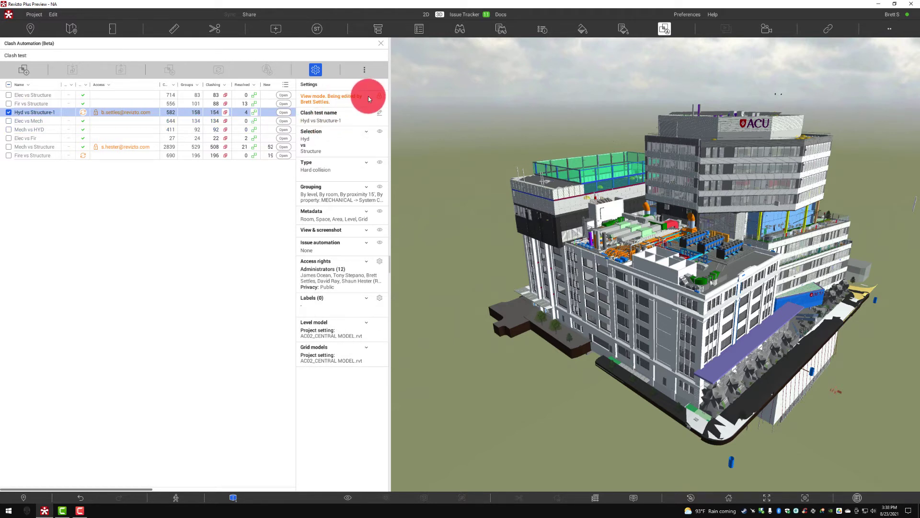
- Open the Hyd vs Structure-1 clash list, return, then open the Mech vs Structure clash list
{"action": "double_click", "coordinate": [53, 112]}
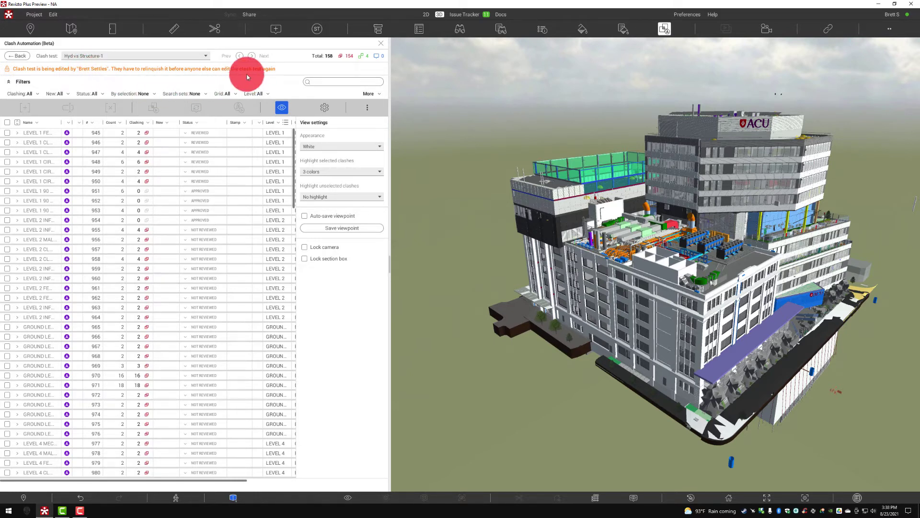
{"action": "left_click", "coordinate": [17, 57]}
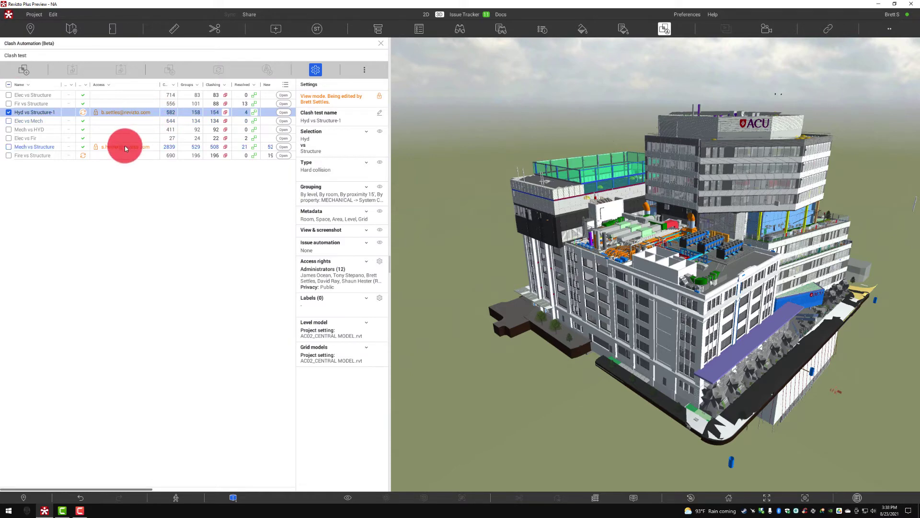
{"action": "double_click", "coordinate": [52, 146]}
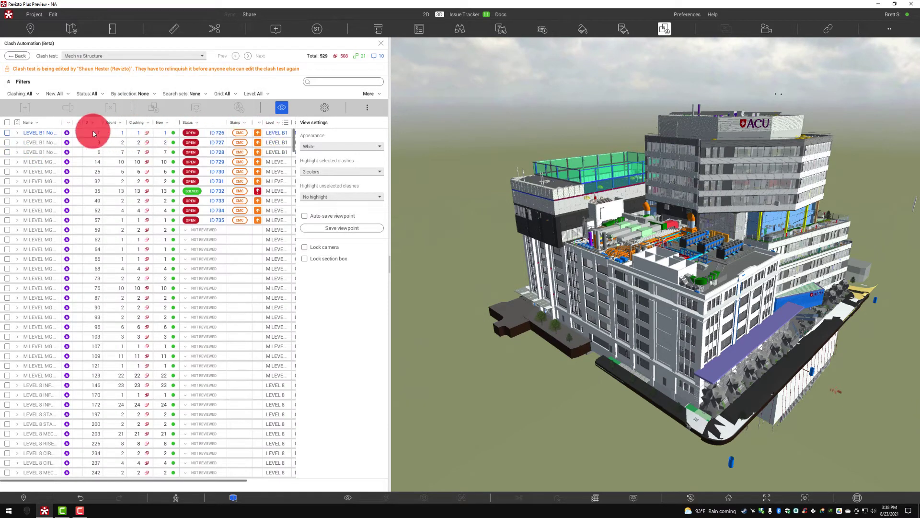
- Expand the first clash group and view its damper sub-clash and clashes 727 and 728 in 3D
{"action": "left_click", "coordinate": [16, 133]}
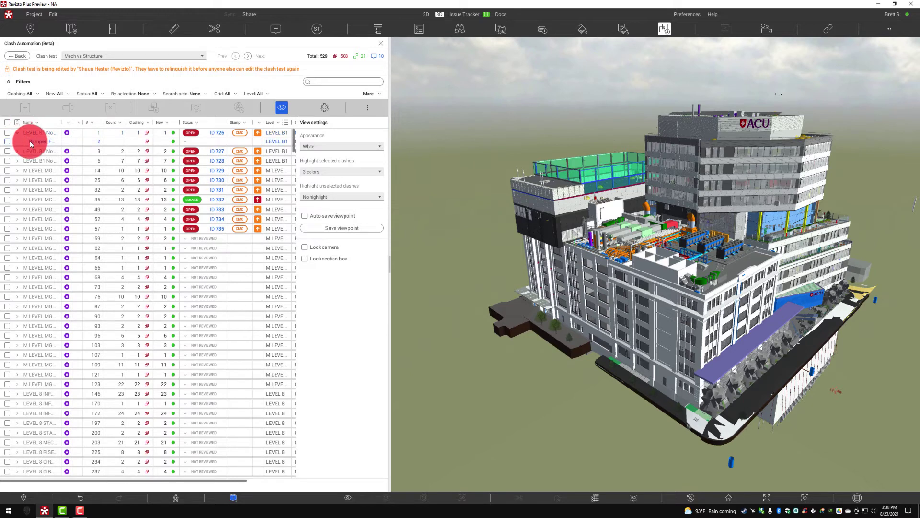
{"action": "left_click", "coordinate": [30, 143]}
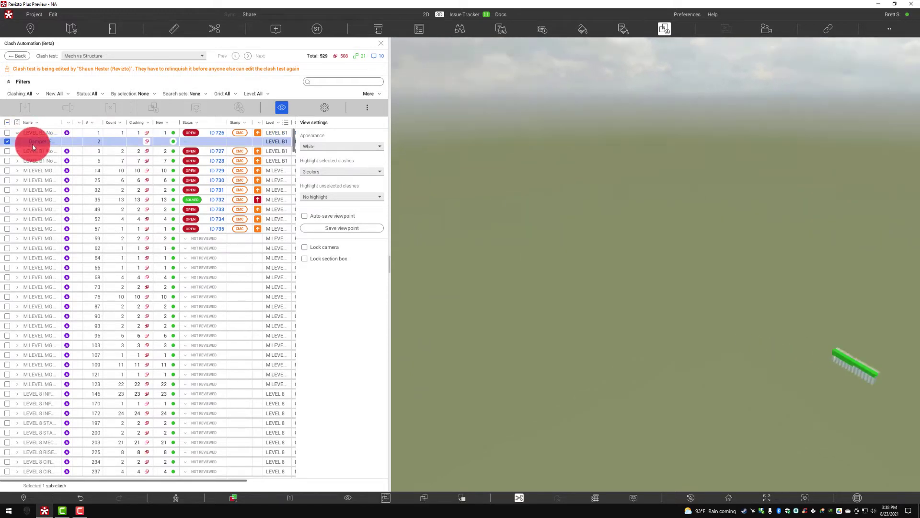
{"action": "left_click", "coordinate": [32, 134]}
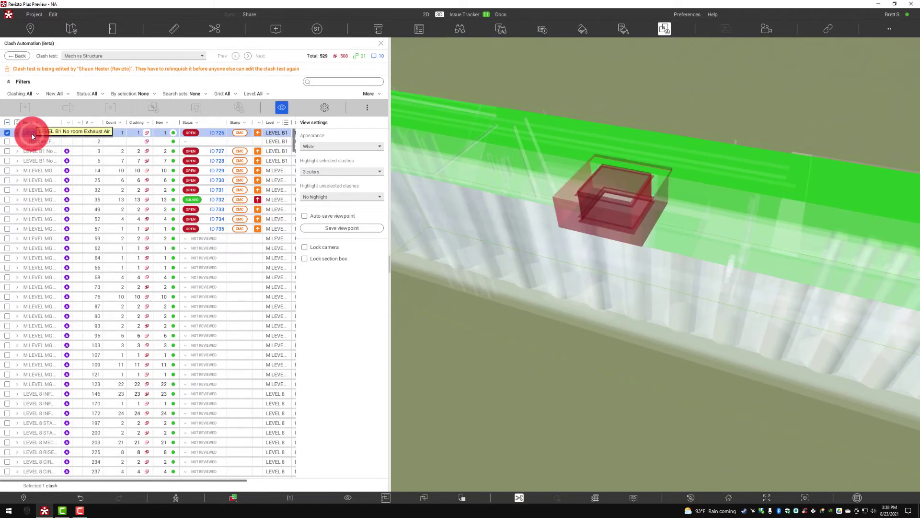
{"action": "left_click", "coordinate": [31, 152]}
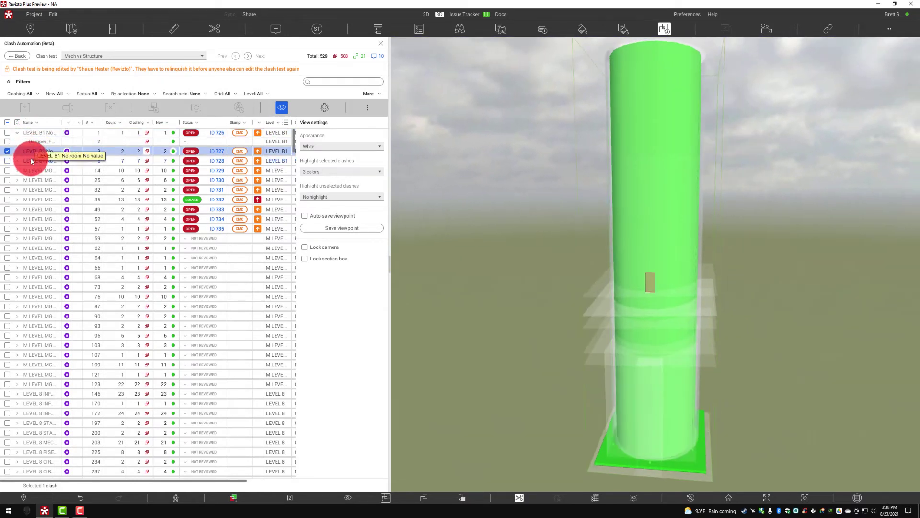
{"action": "left_click", "coordinate": [31, 161]}
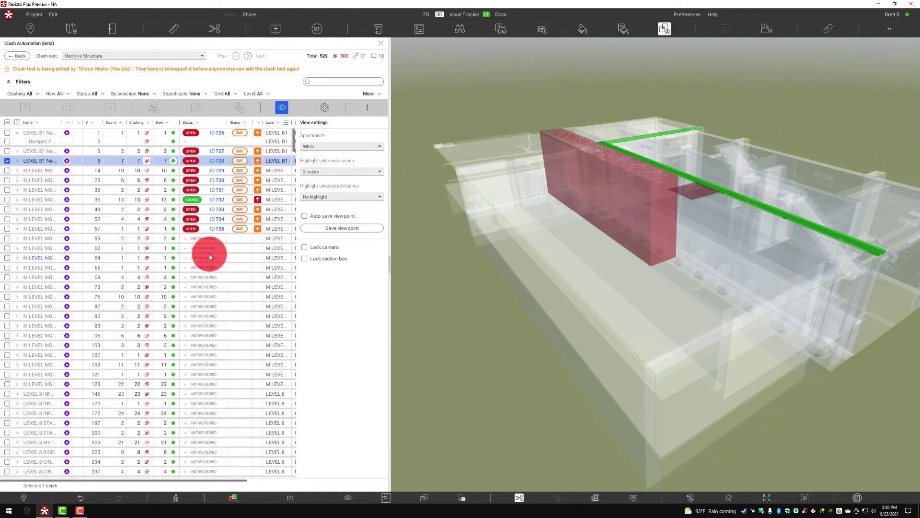
- Open the Fire vs Structure clash test and check it out for editing
{"action": "left_click", "coordinate": [19, 56]}
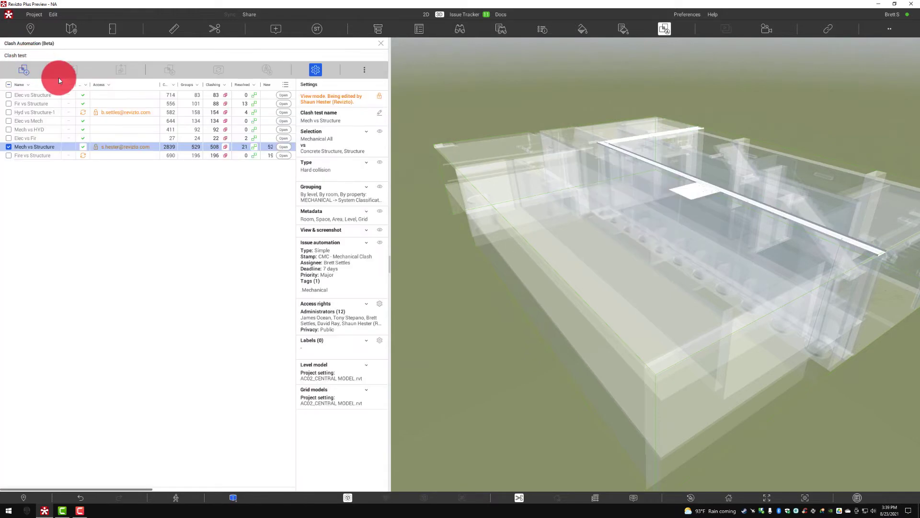
{"action": "double_click", "coordinate": [41, 155]}
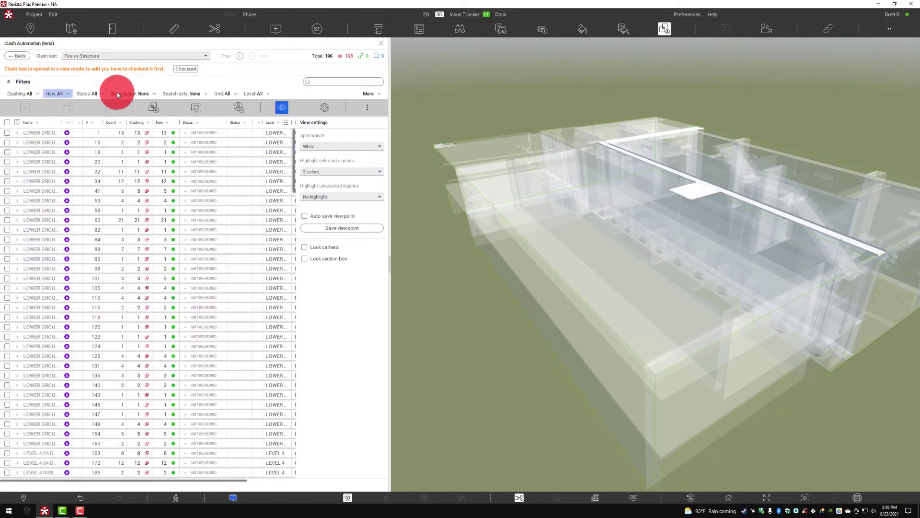
{"action": "left_click", "coordinate": [185, 70]}
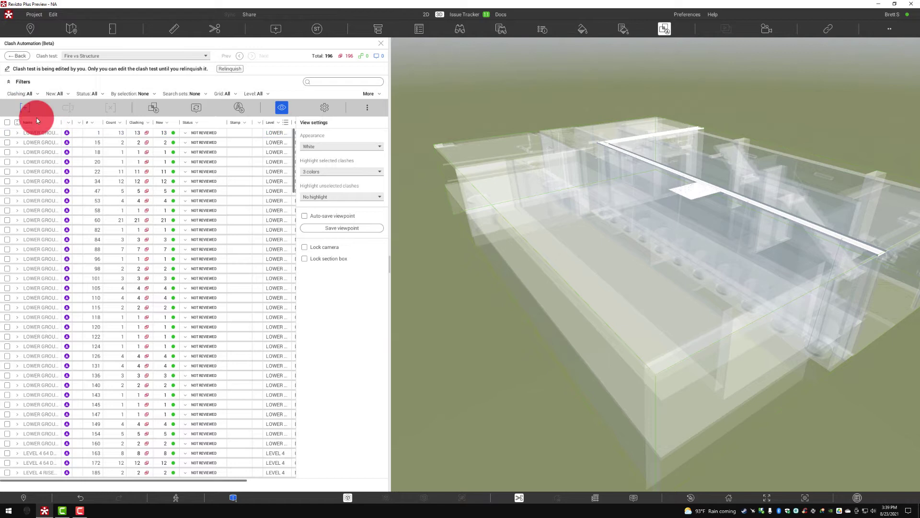
- Group clashes 1, 15 and 18 into a new group, then view clash 20 in 3D
{"action": "right_click", "coordinate": [30, 145]}
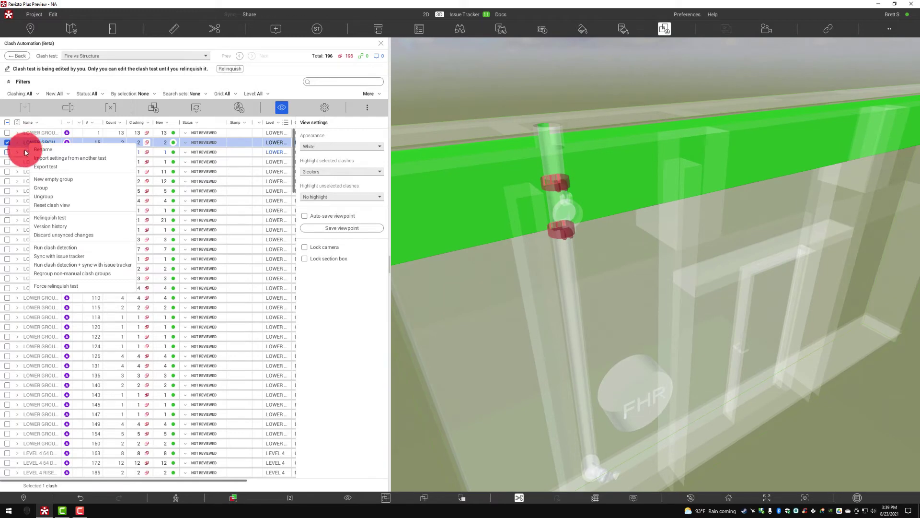
{"action": "left_click", "coordinate": [26, 152], "text": "shift"}
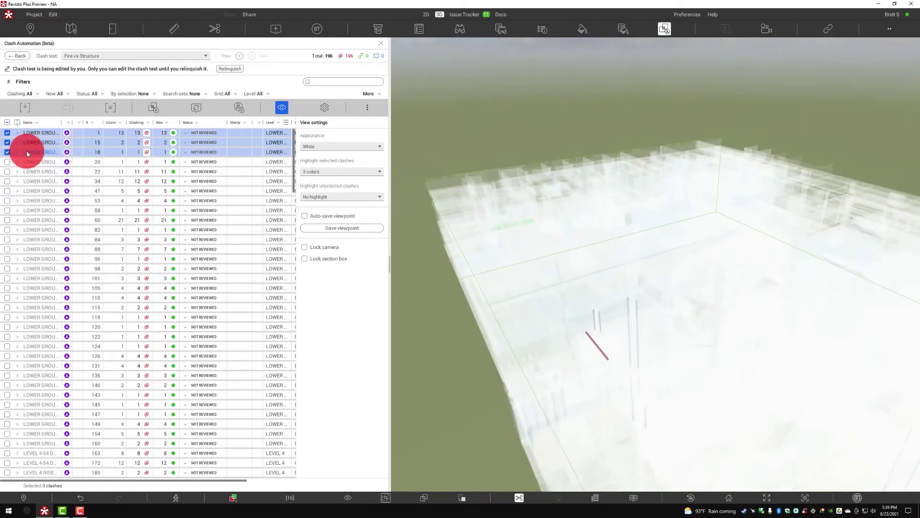
{"action": "right_click", "coordinate": [27, 153]}
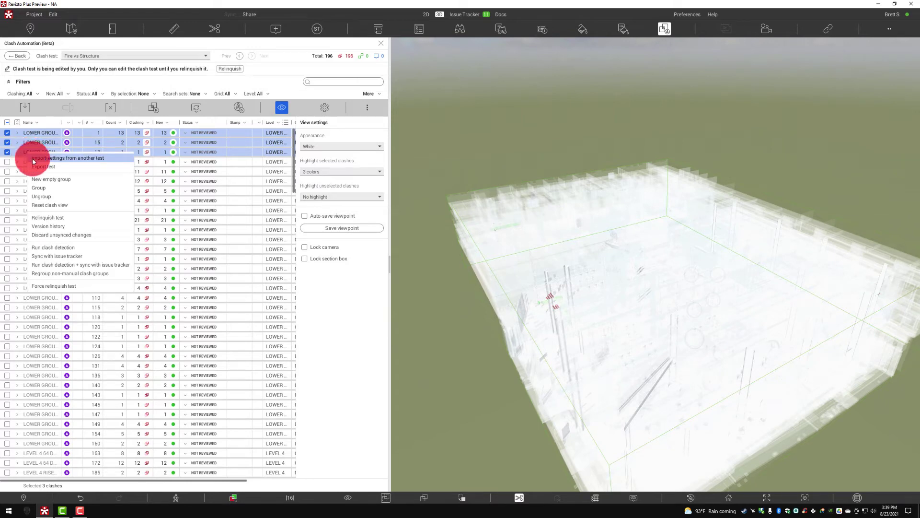
{"action": "left_click", "coordinate": [45, 188]}
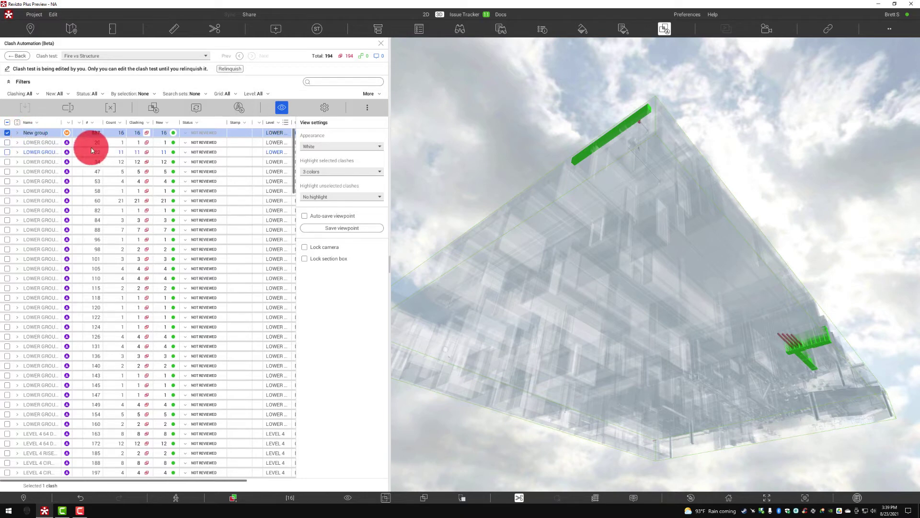
{"action": "left_click", "coordinate": [43, 142]}
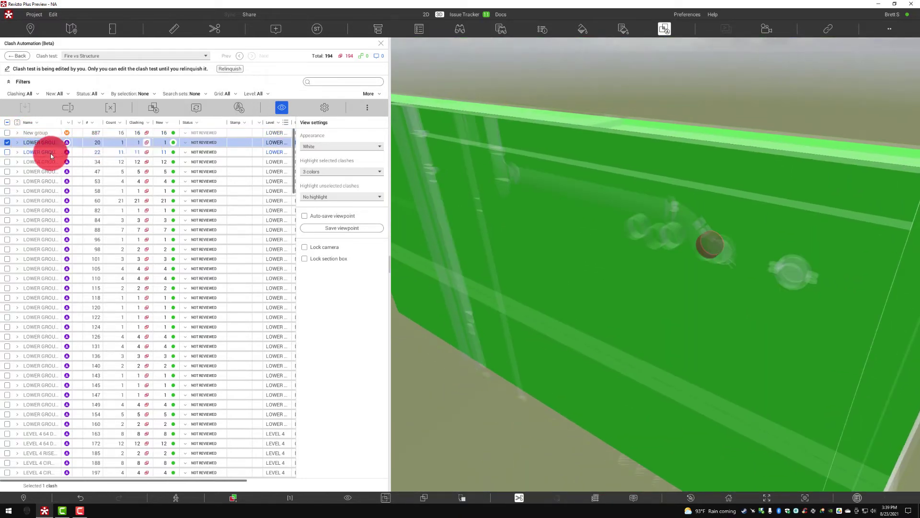
- Return to the clash tests overview, where Fire vs Structure remains checked out
{"action": "left_click", "coordinate": [17, 56]}
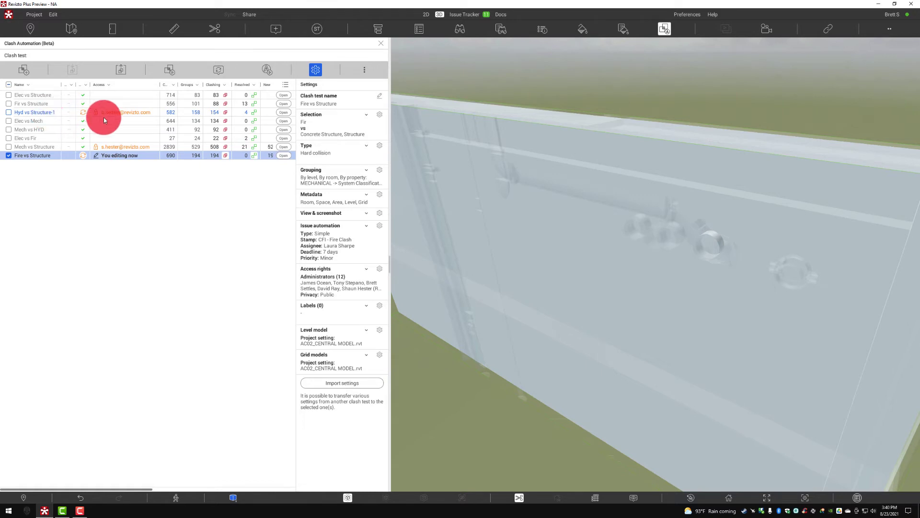
- Create a new clash test with Sanitary as Searchset A and Structure as Searchset B, naming it 'Sanitary V'
{"action": "left_click", "coordinate": [23, 72]}
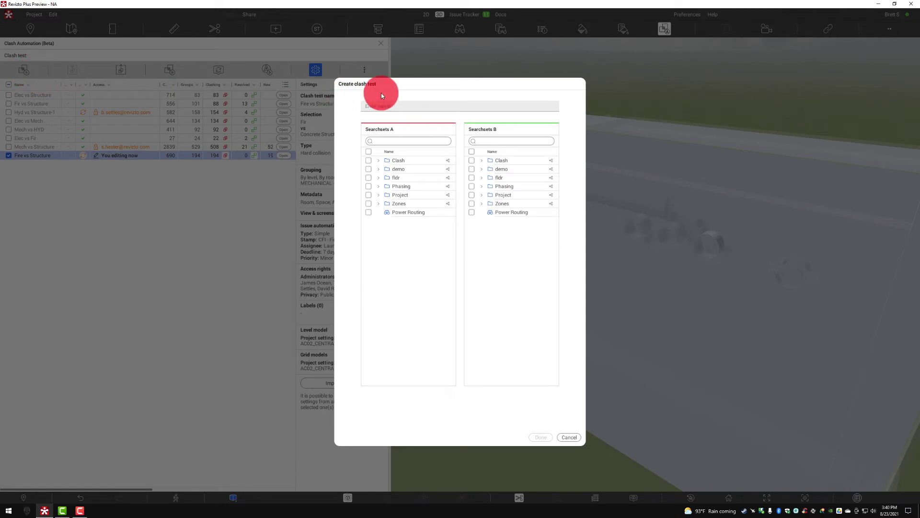
{"action": "left_click", "coordinate": [378, 161]}
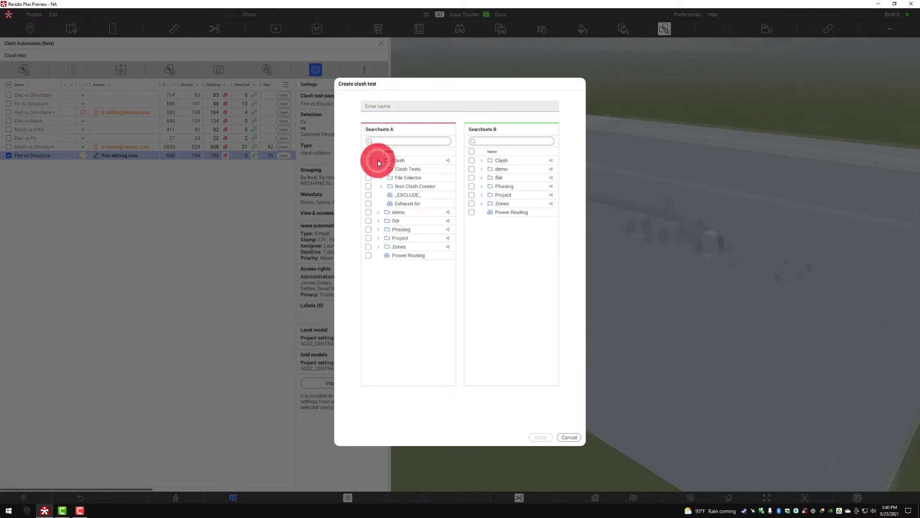
{"action": "left_click", "coordinate": [483, 160]}
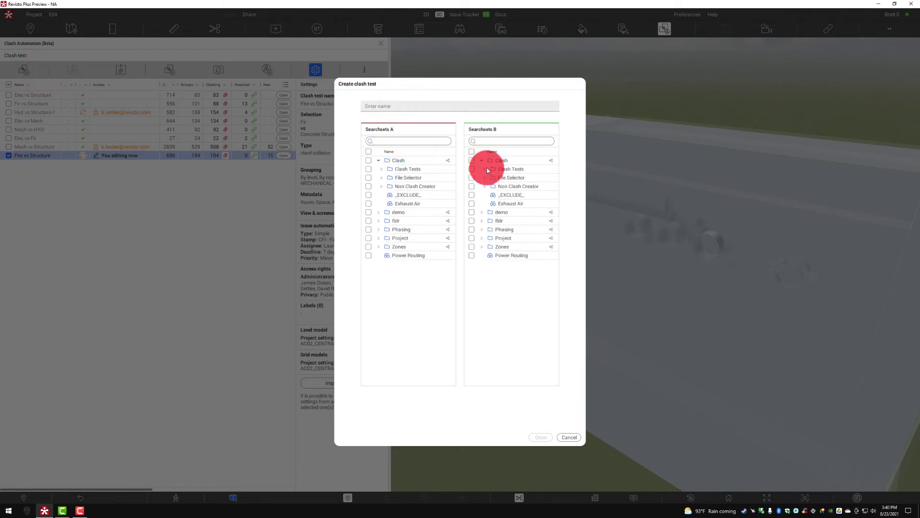
{"action": "left_click", "coordinate": [381, 168]}
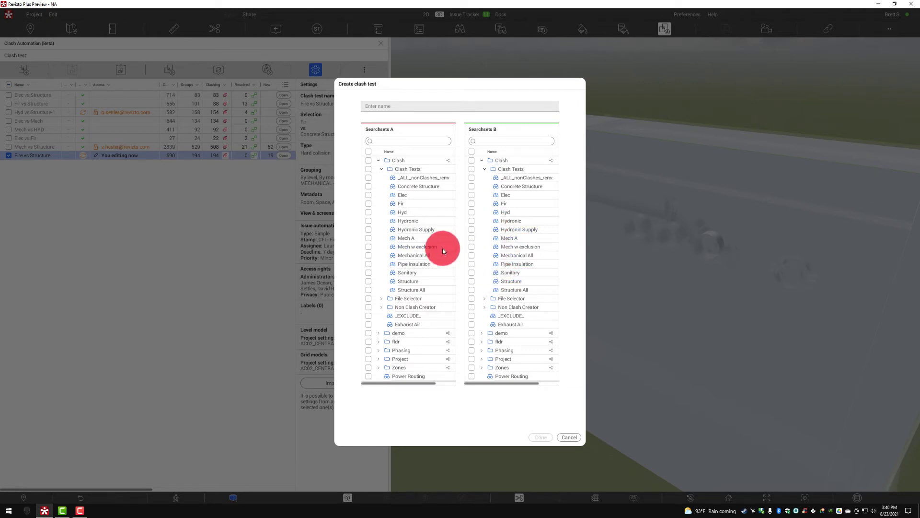
{"action": "left_click", "coordinate": [422, 272]}
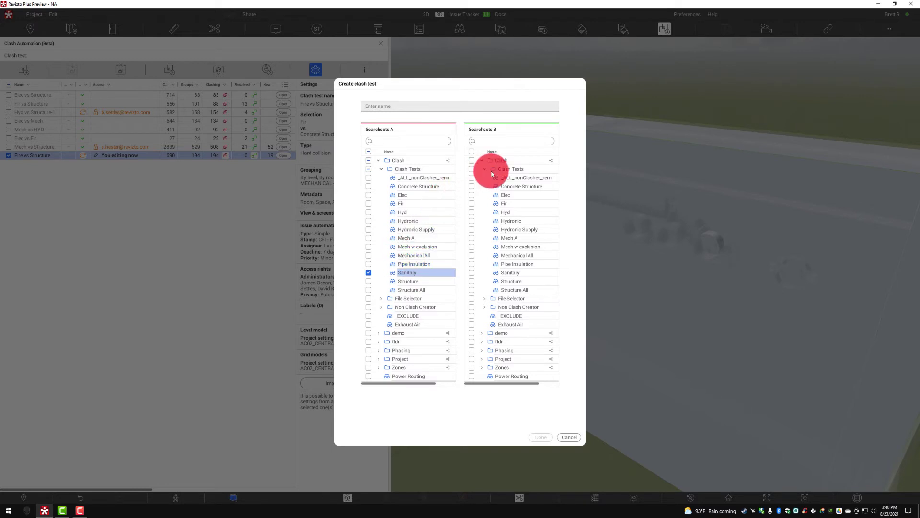
{"action": "left_click", "coordinate": [472, 281]}
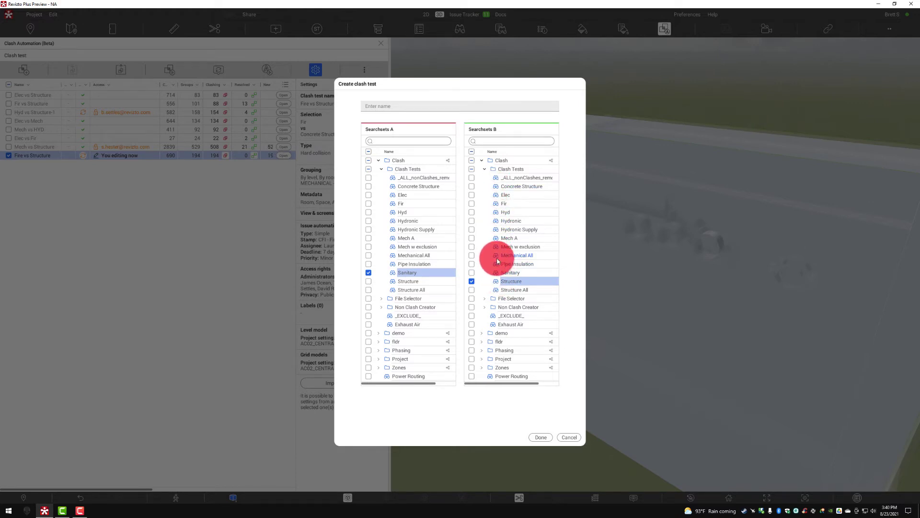
{"action": "left_click", "coordinate": [407, 107]}
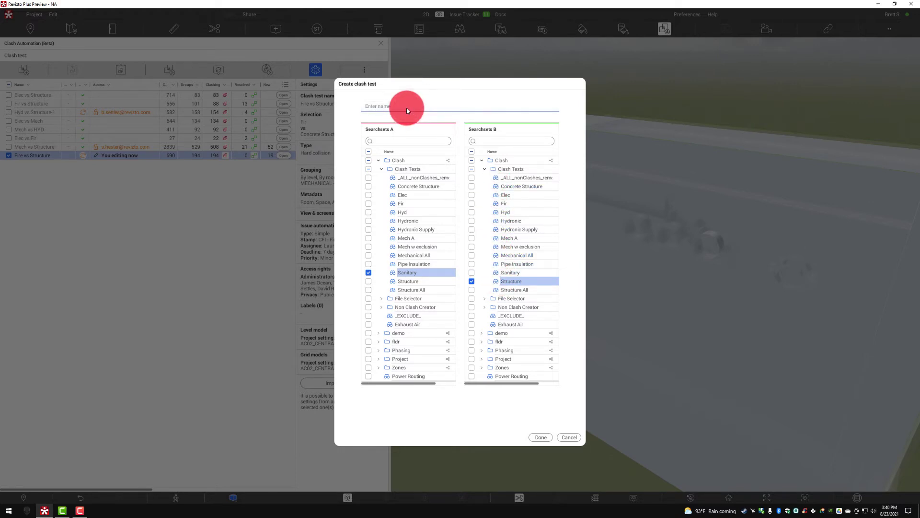
{"action": "type", "text": "Sanitary VS Structure"}
- Import clashing type, levels model, clash naming and issue automation settings from Mech vs Structure
{"action": "left_click", "coordinate": [541, 437]}
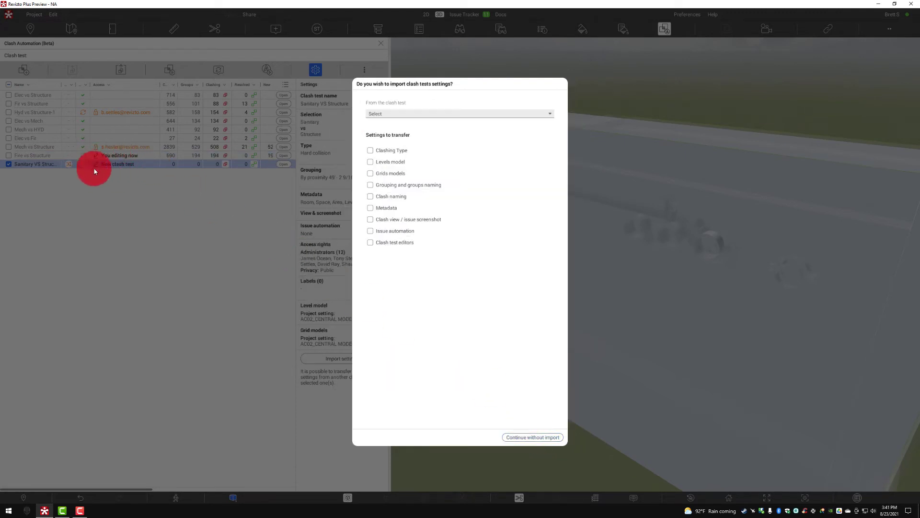
{"action": "left_click", "coordinate": [388, 114]}
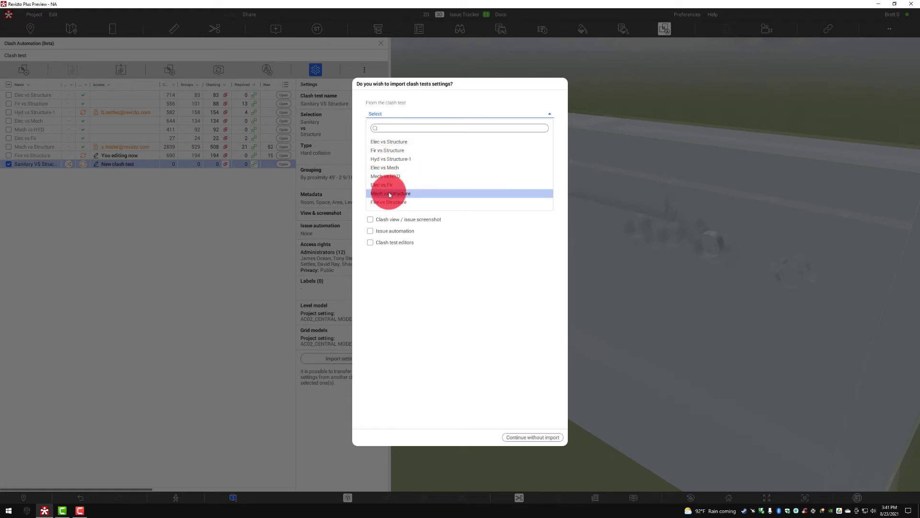
{"action": "left_click", "coordinate": [390, 193]}
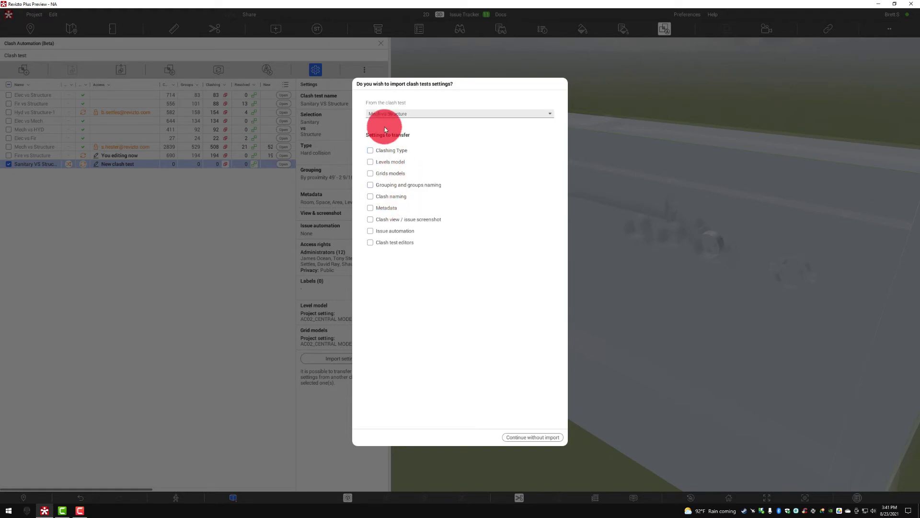
{"action": "left_click", "coordinate": [382, 152]}
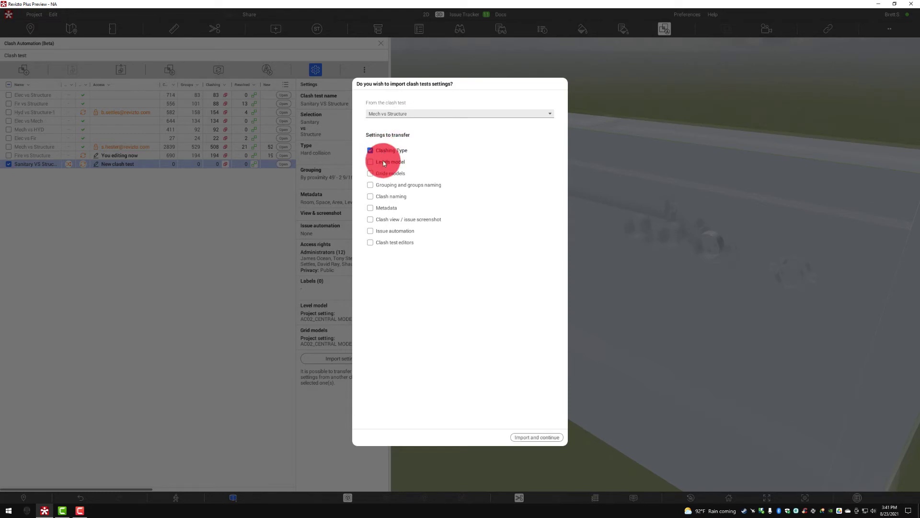
{"action": "left_click", "coordinate": [384, 162]}
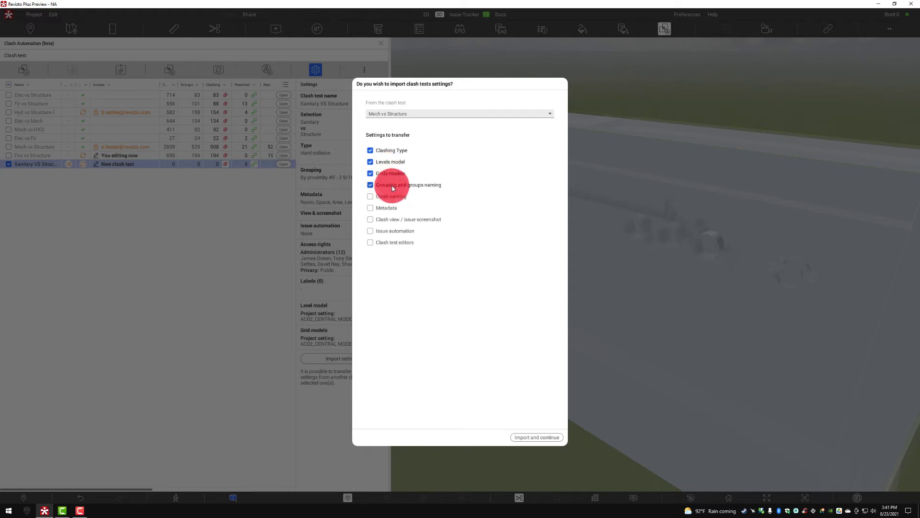
{"action": "left_click", "coordinate": [392, 197]}
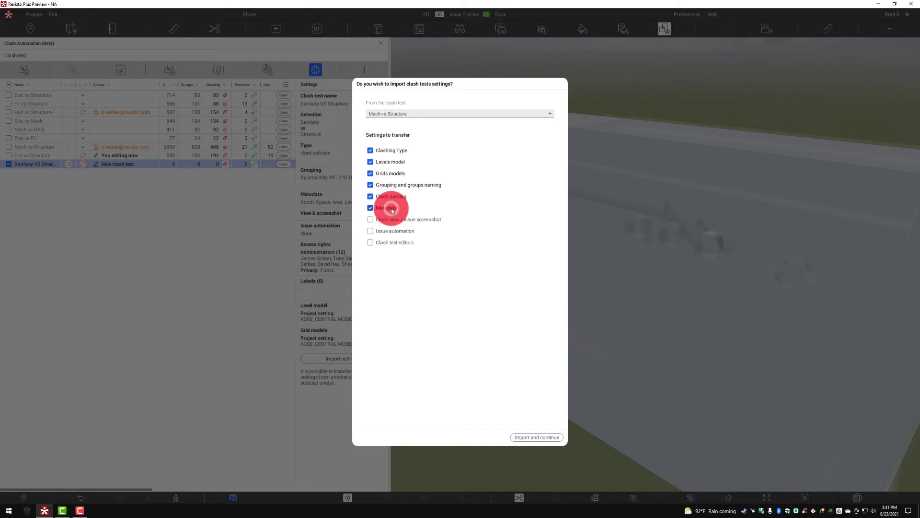
{"action": "left_click", "coordinate": [393, 232]}
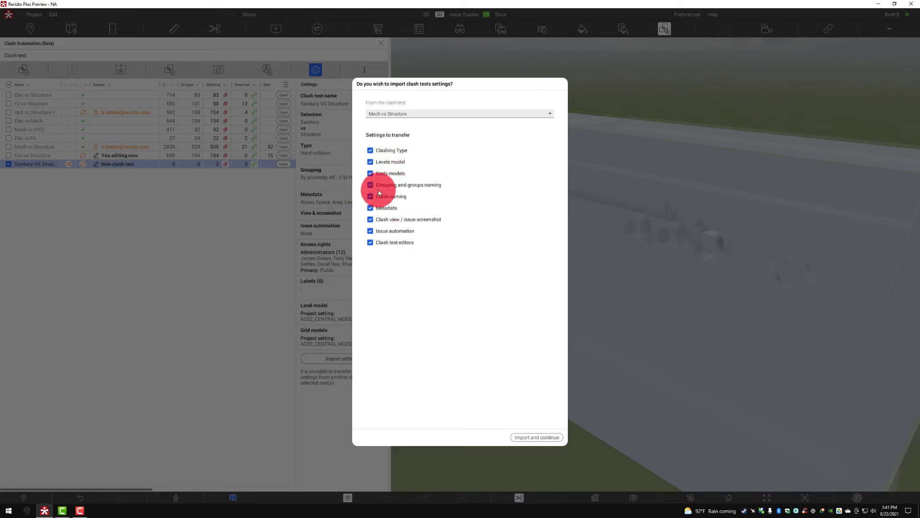
{"action": "left_click", "coordinate": [531, 438]}
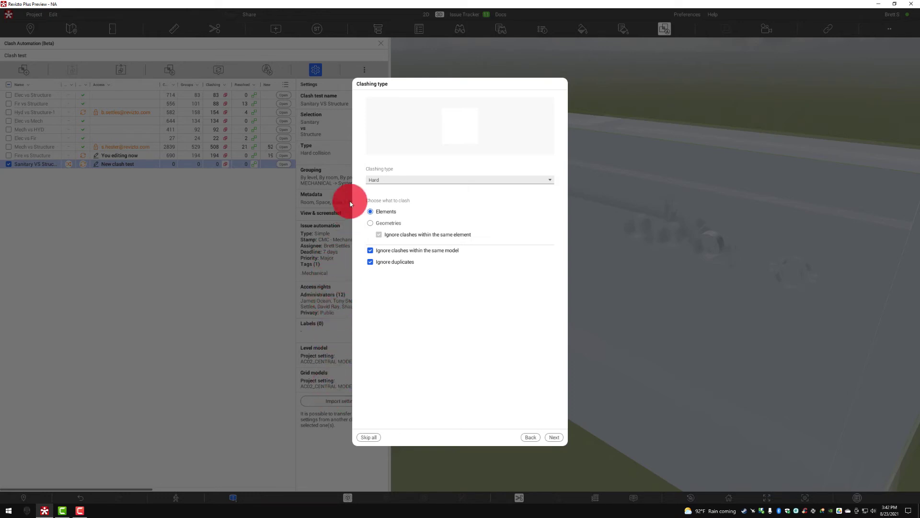
- Keep Hard as the clashing type and proceed to the Grouping step
{"action": "left_click", "coordinate": [389, 181]}
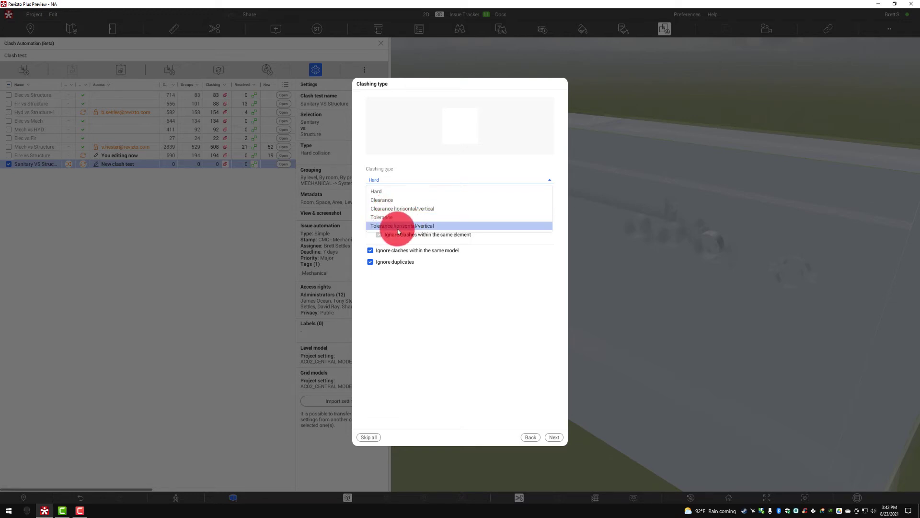
{"action": "left_click", "coordinate": [394, 190]}
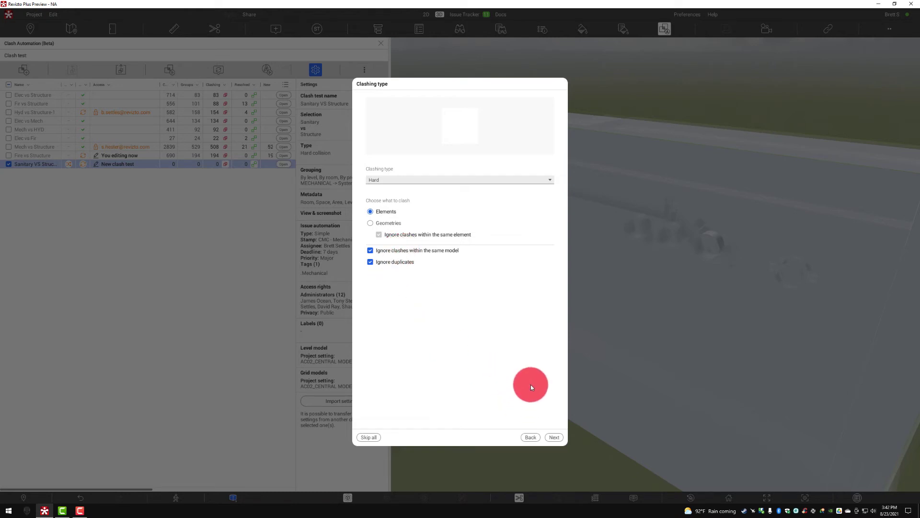
{"action": "left_click", "coordinate": [559, 437]}
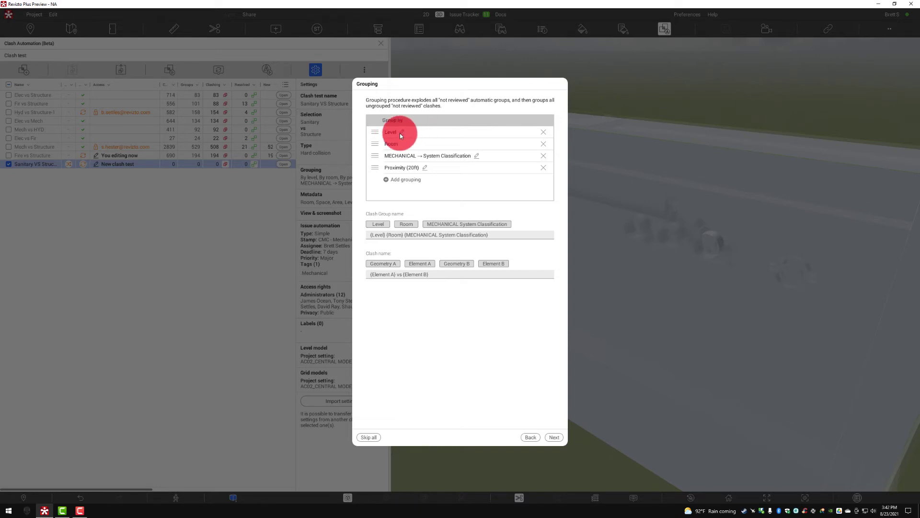
- Add a Grid grouping positioned just above Proximity (20ft) and advance to issue automation
{"action": "left_click", "coordinate": [405, 180]}
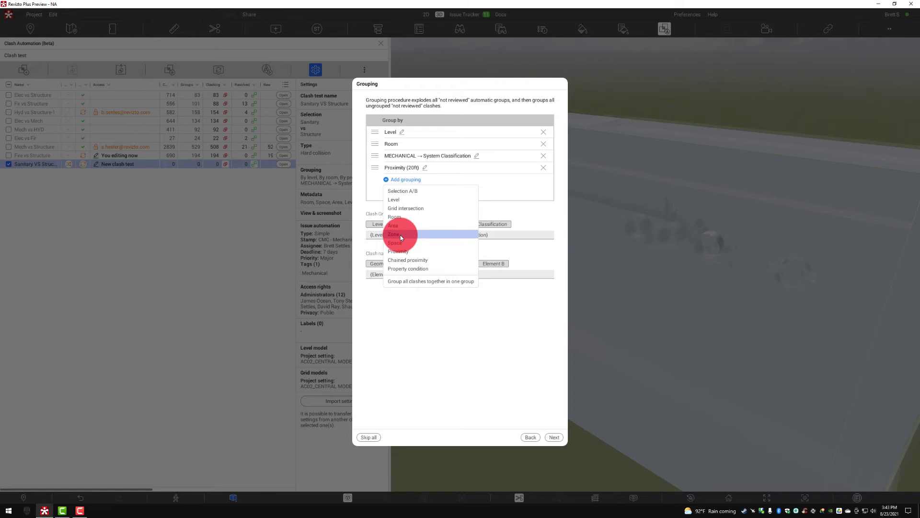
{"action": "left_click", "coordinate": [400, 208]}
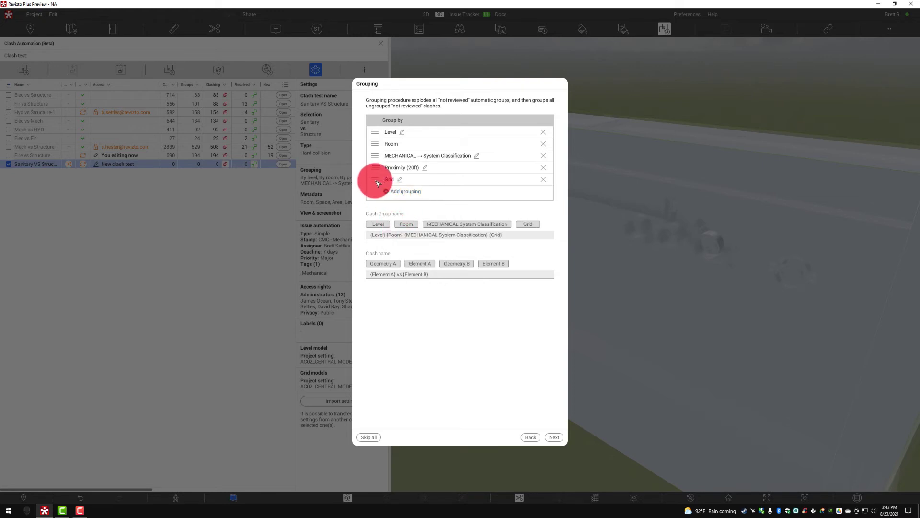
{"action": "mouse_move", "coordinate": [377, 183]}
{"action": "left_mouse_down"}
{"action": "mouse_move", "coordinate": [389, 161]}
{"action": "mouse_move", "coordinate": [383, 170]}
{"action": "mouse_move", "coordinate": [398, 197]}
{"action": "mouse_move", "coordinate": [380, 177]}
{"action": "mouse_move", "coordinate": [397, 186]}
{"action": "left_mouse_up"}
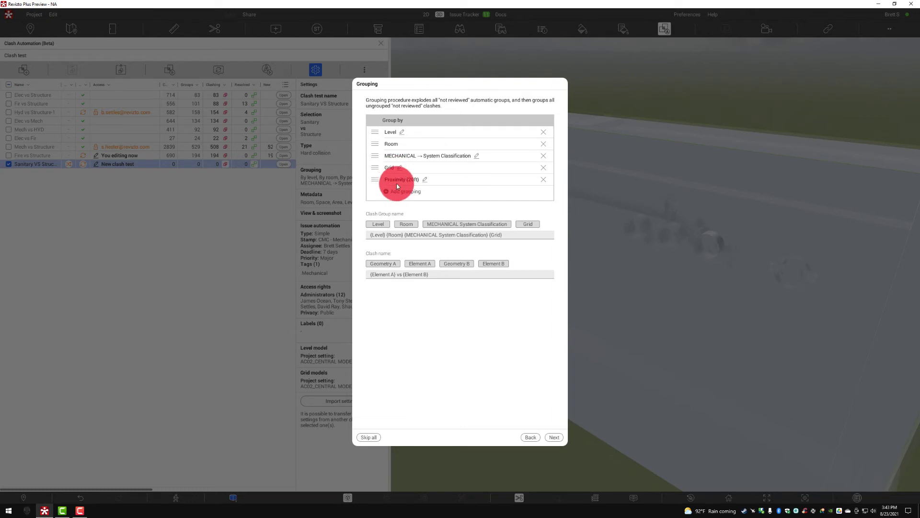
{"action": "mouse_move", "coordinate": [382, 156]}
{"action": "left_mouse_down"}
{"action": "mouse_move", "coordinate": [389, 129]}
{"action": "mouse_move", "coordinate": [390, 152]}
{"action": "mouse_move", "coordinate": [414, 157]}
{"action": "mouse_move", "coordinate": [390, 181]}
{"action": "mouse_move", "coordinate": [410, 180]}
{"action": "mouse_move", "coordinate": [450, 243]}
{"action": "mouse_move", "coordinate": [406, 253]}
{"action": "mouse_move", "coordinate": [382, 243]}
{"action": "mouse_move", "coordinate": [410, 237]}
{"action": "left_mouse_up"}
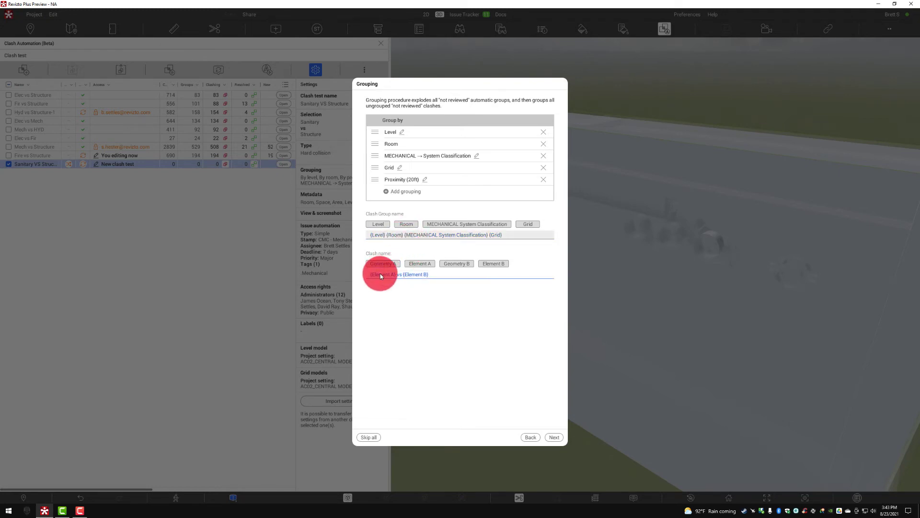
{"action": "mouse_move", "coordinate": [399, 276]}
{"action": "left_mouse_down"}
{"action": "mouse_move", "coordinate": [384, 275]}
{"action": "mouse_move", "coordinate": [420, 275]}
{"action": "mouse_move", "coordinate": [411, 280]}
{"action": "mouse_move", "coordinate": [421, 295]}
{"action": "left_mouse_up"}
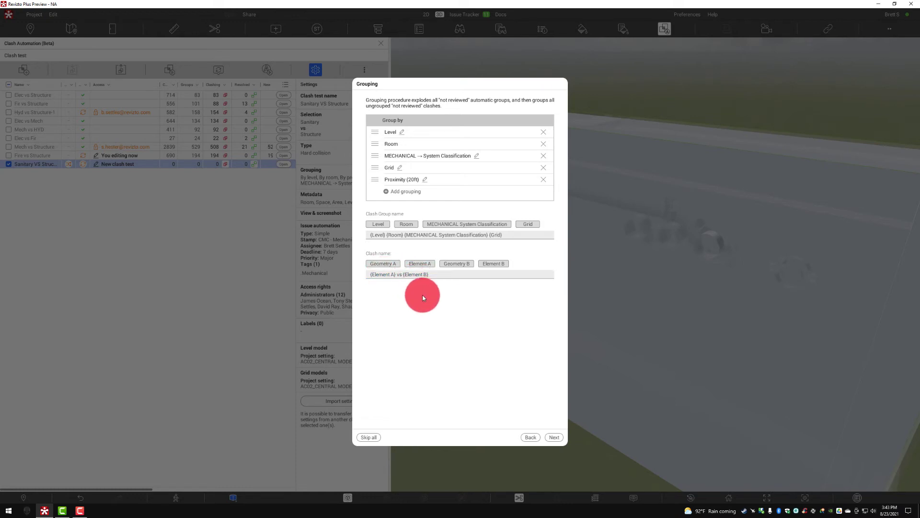
{"action": "mouse_move", "coordinate": [423, 297]}
{"action": "left_mouse_down"}
{"action": "mouse_move", "coordinate": [411, 273]}
{"action": "mouse_move", "coordinate": [562, 440]}
{"action": "left_mouse_up"}
{"action": "left_click", "coordinate": [558, 436]}
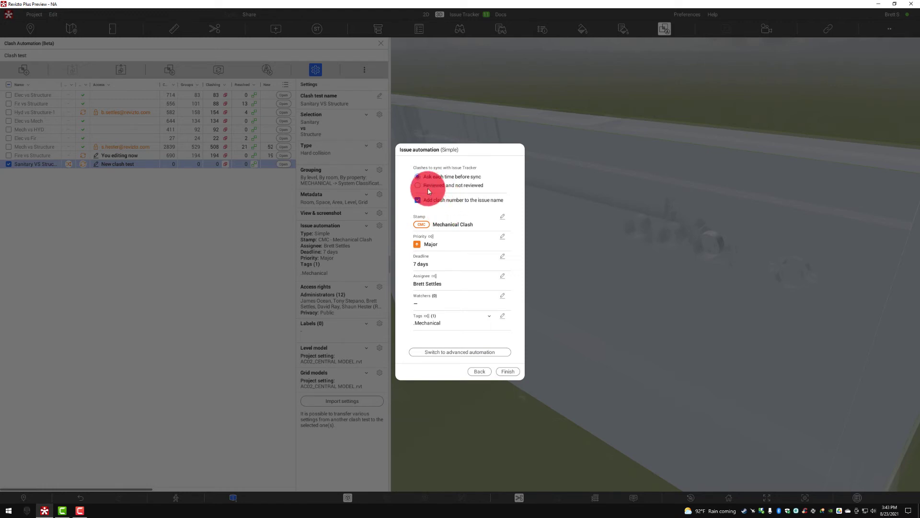
- Accept the Simple issue automation settings and finish the Sanitary VS Structure test
{"action": "left_click", "coordinate": [507, 369]}
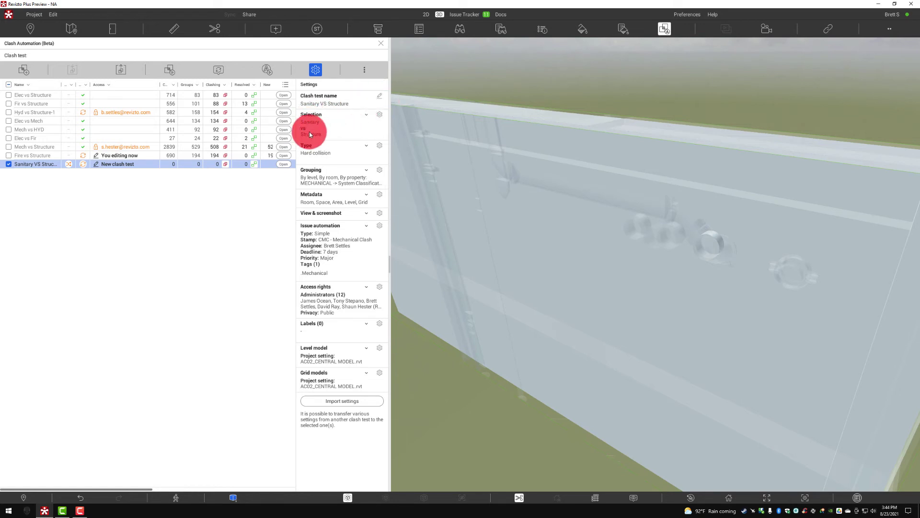
{"action": "left_click", "coordinate": [379, 114]}
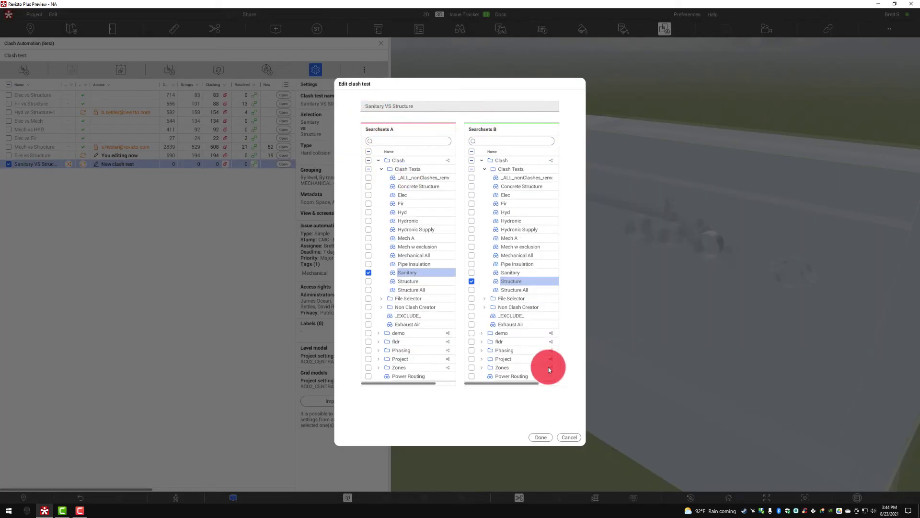
{"action": "left_click", "coordinate": [565, 435]}
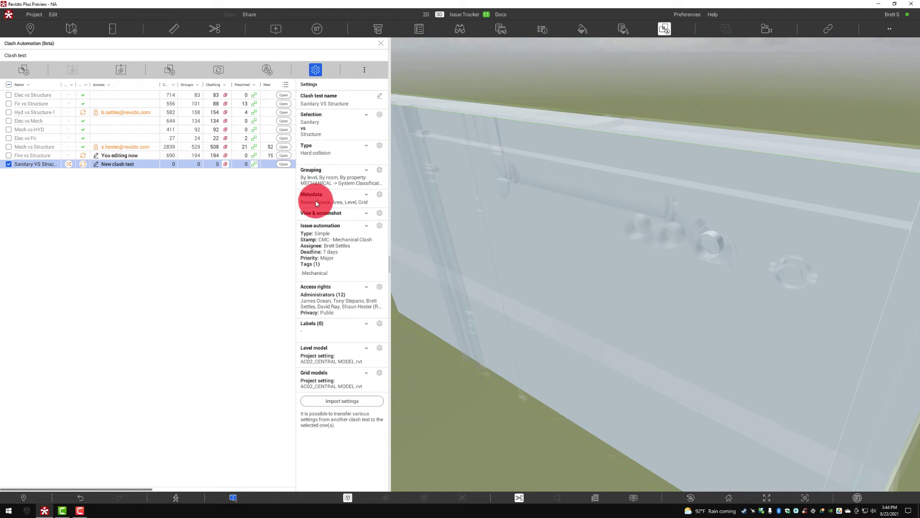
- Lower the clash zoom factor, use White appearance, isolate in transparency, and update all screenshots
{"action": "left_click", "coordinate": [379, 214]}
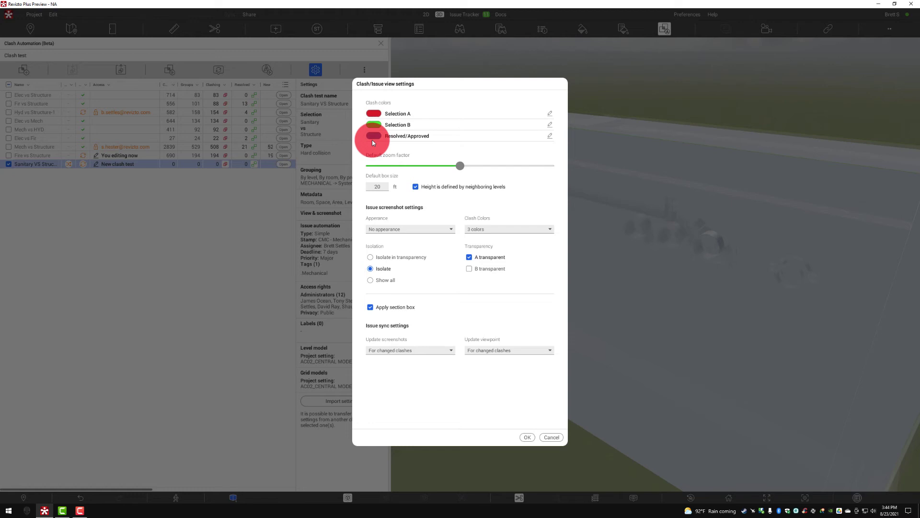
{"action": "left_click_drag", "start_coordinate": [458, 166], "coordinate": [394, 168]}
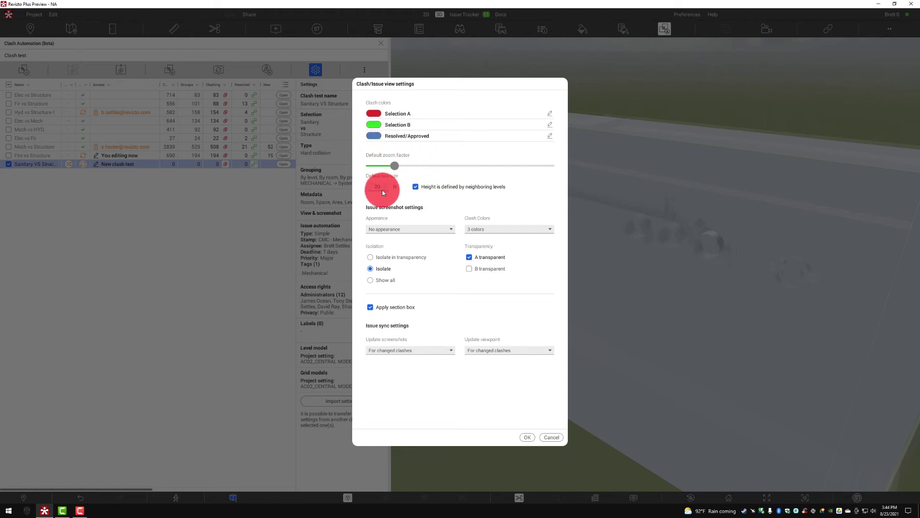
{"action": "left_click", "coordinate": [383, 188]}
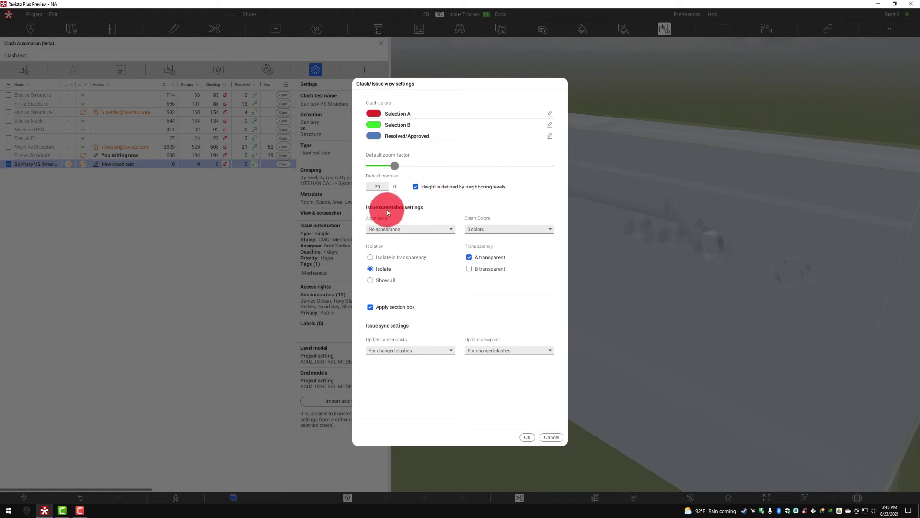
{"action": "left_click", "coordinate": [387, 229]}
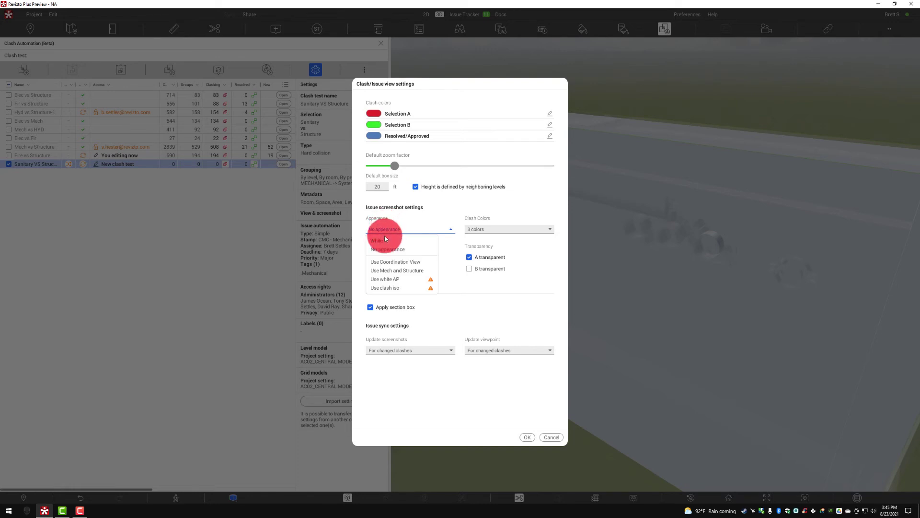
{"action": "left_click", "coordinate": [386, 242]}
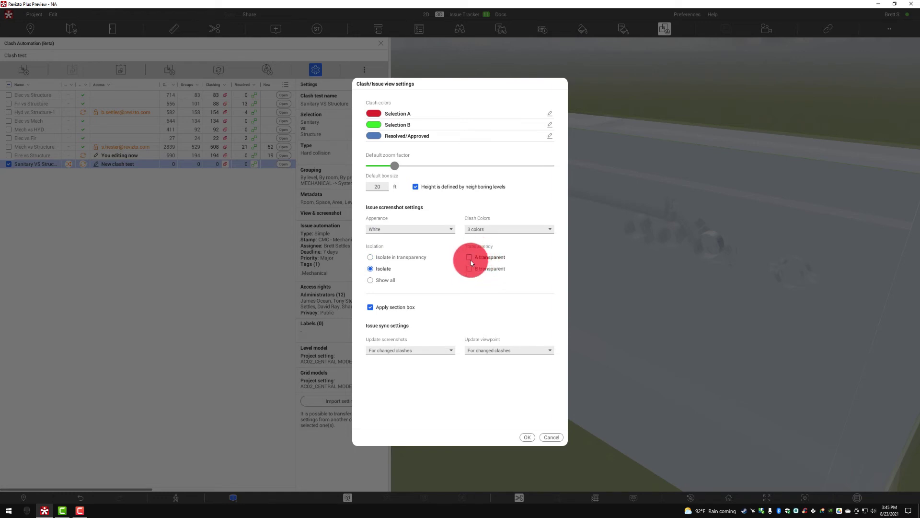
{"action": "left_click", "coordinate": [386, 257]}
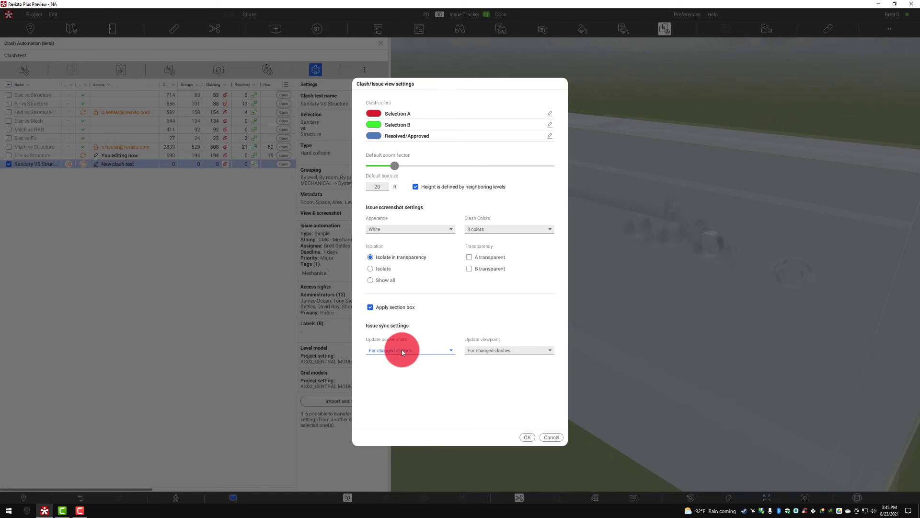
{"action": "left_click", "coordinate": [436, 351]}
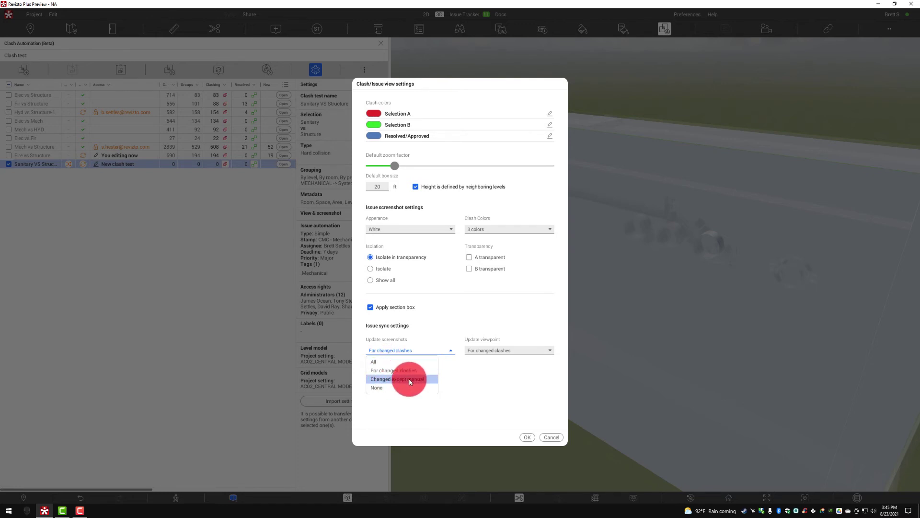
{"action": "left_click", "coordinate": [382, 361]}
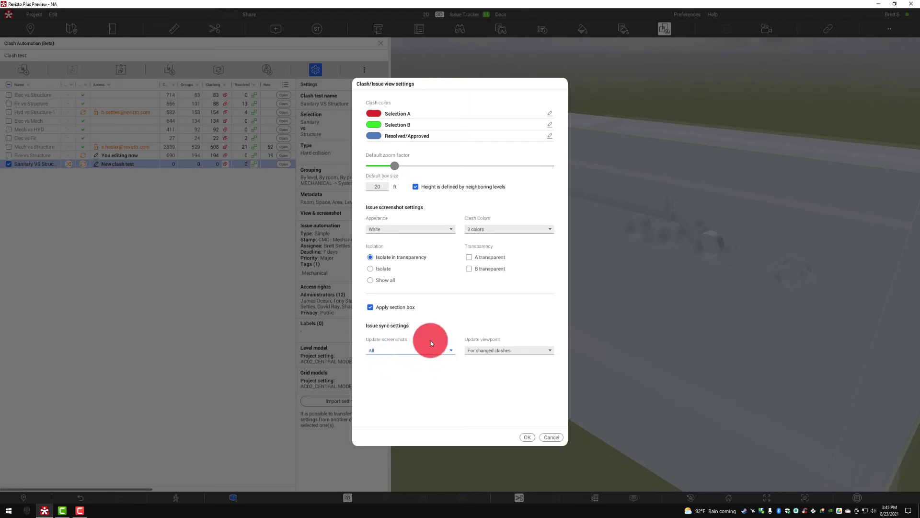
{"action": "left_click", "coordinate": [525, 437]}
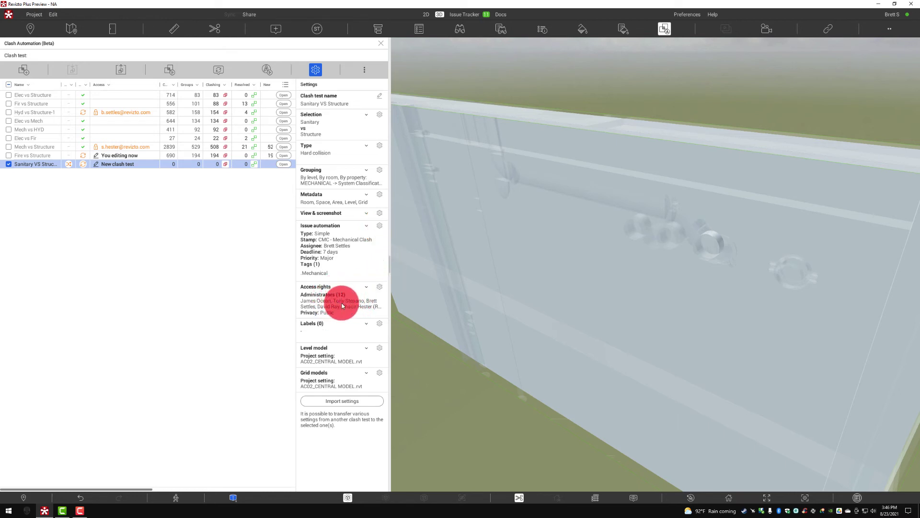
- Leave the Sanitary VS Structure test's access rights set to Public test and confirm
{"action": "left_click", "coordinate": [379, 287]}
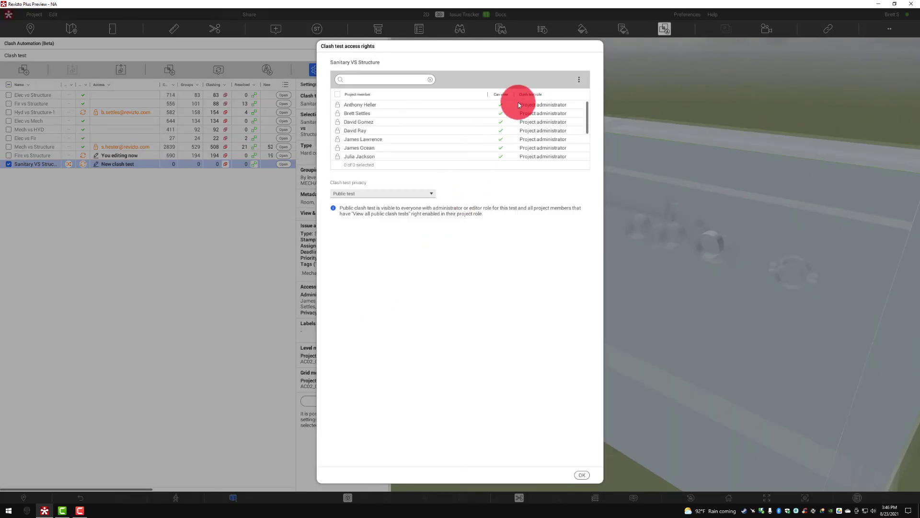
{"action": "left_click", "coordinate": [401, 189]}
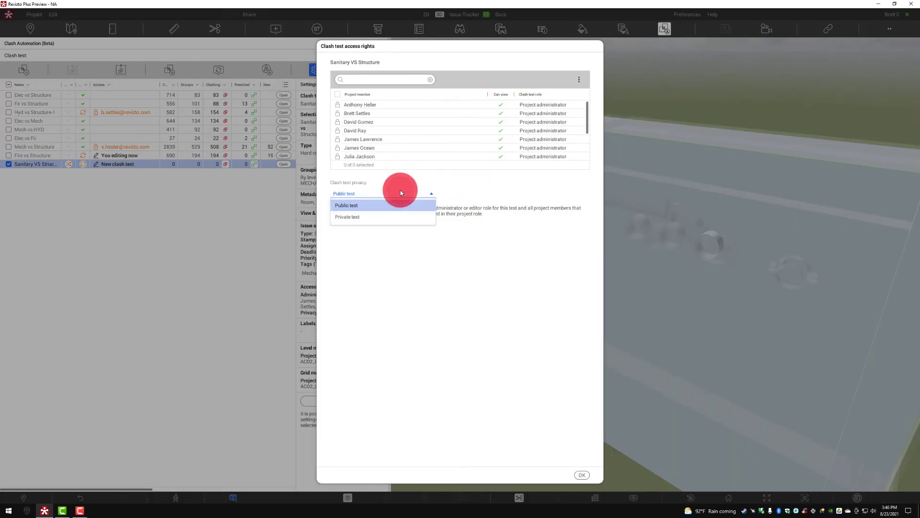
{"action": "left_click", "coordinate": [401, 190]}
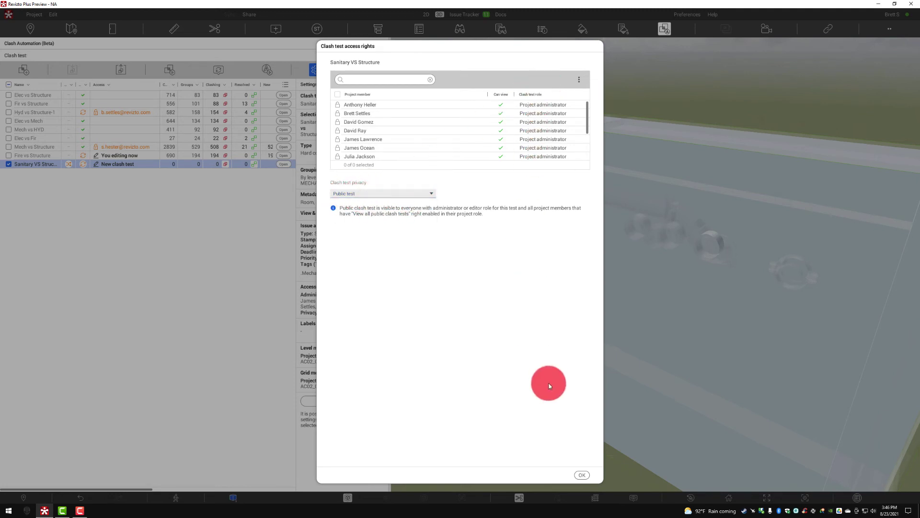
{"action": "left_click", "coordinate": [581, 475]}
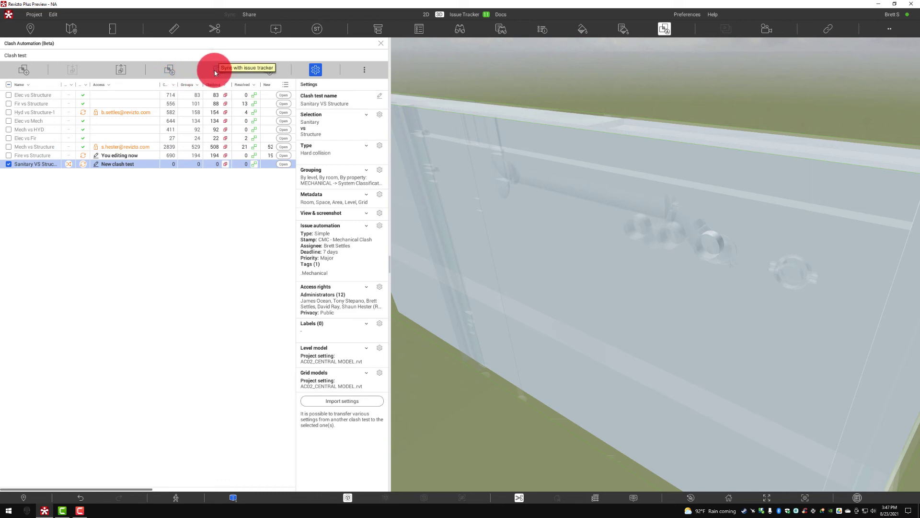
{"action": "left_click", "coordinate": [214, 73]}
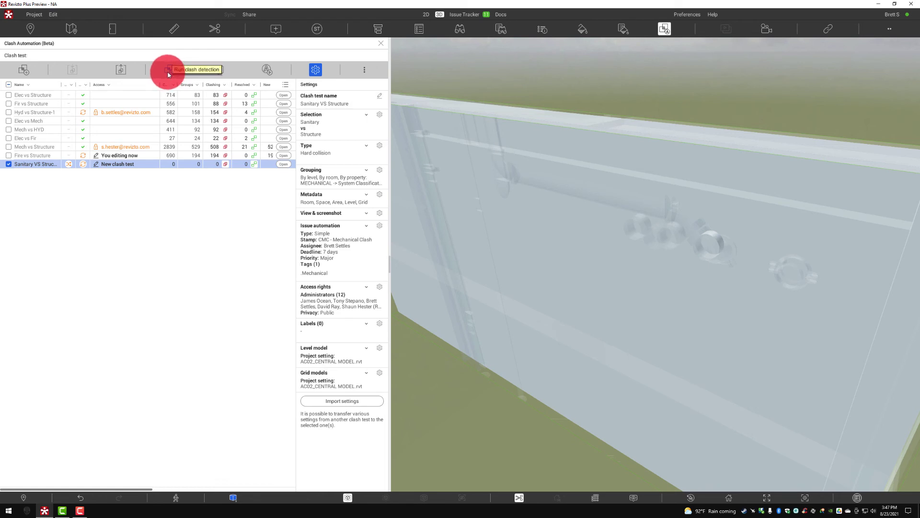
- Run clash detection for Sanitary VS Structure and acknowledge 732 clashes in 164 groups
{"action": "left_click", "coordinate": [167, 71]}
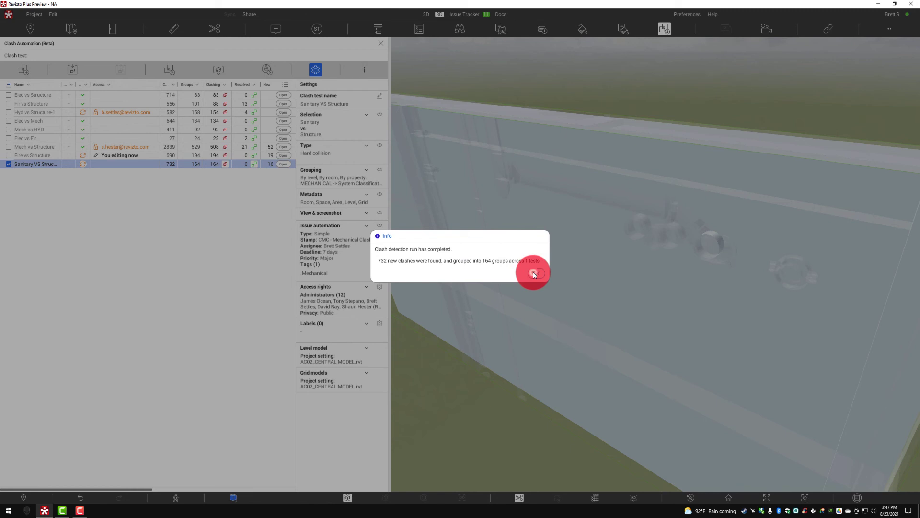
{"action": "left_click", "coordinate": [535, 273]}
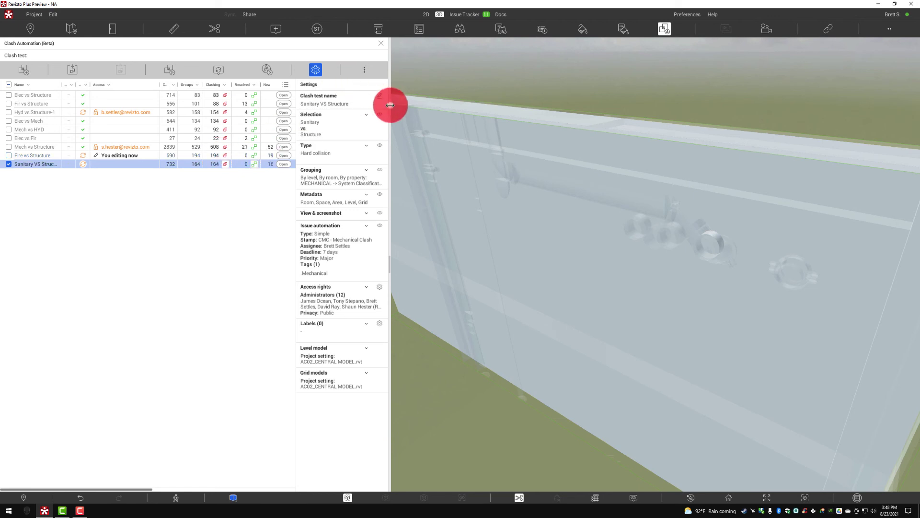
- Widen the Clash Automation panel to reveal the issues, stamp, deadline and created-date columns
{"action": "left_click_drag", "start_coordinate": [389, 105], "coordinate": [567, 111]}
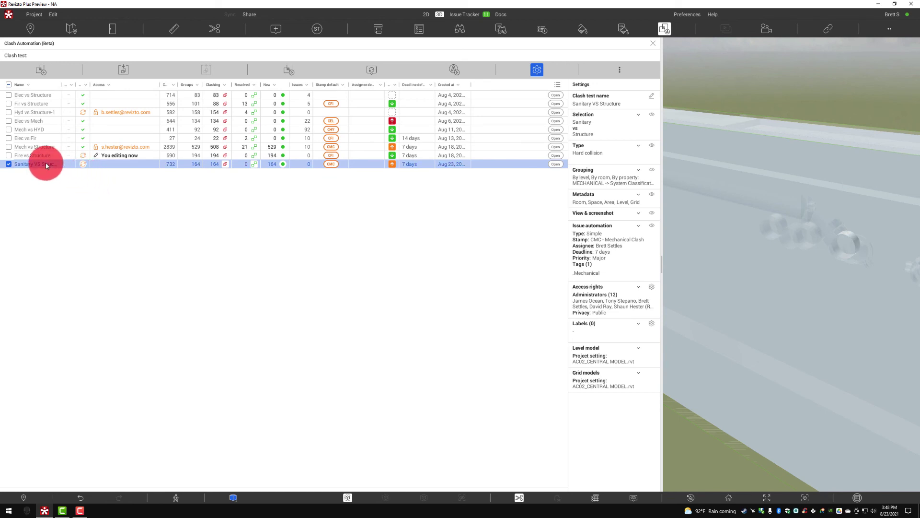
- Open the Sanitary VS Structure clash groups, widen the Name column and inspect the first clash's green beam
{"action": "left_click", "coordinate": [556, 164]}
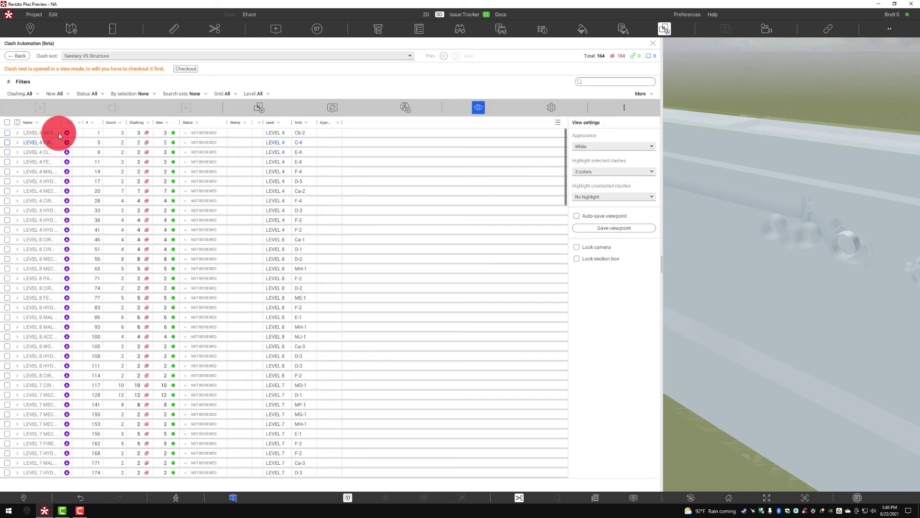
{"action": "left_click_drag", "start_coordinate": [62, 123], "coordinate": [182, 123]}
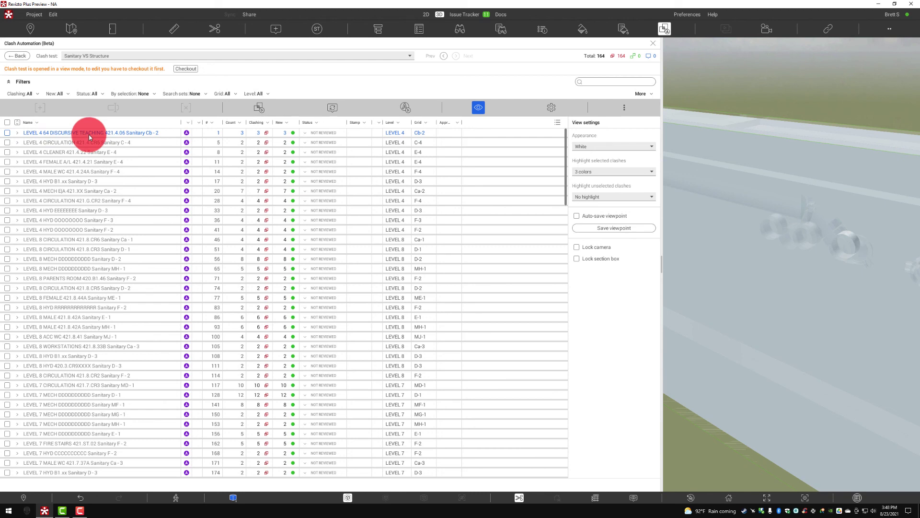
{"action": "left_click", "coordinate": [113, 134]}
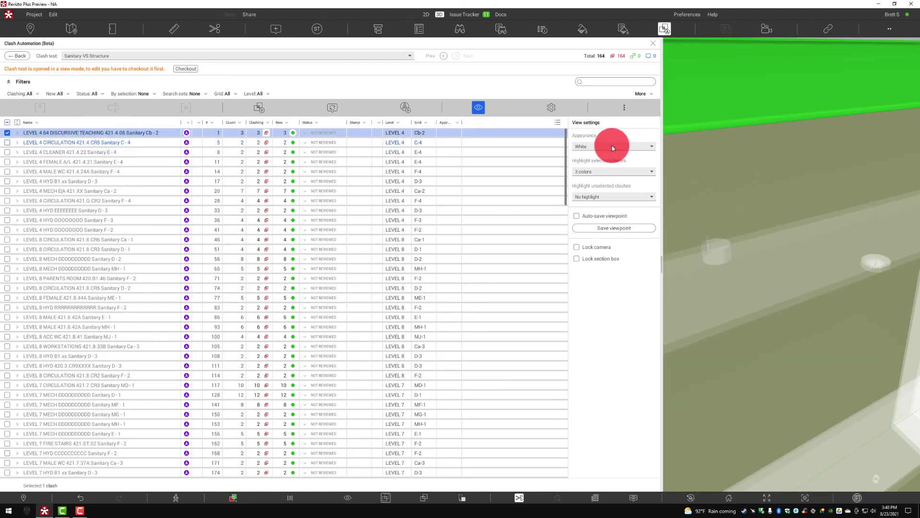
{"action": "left_click_drag", "start_coordinate": [660, 85], "coordinate": [479, 97]}
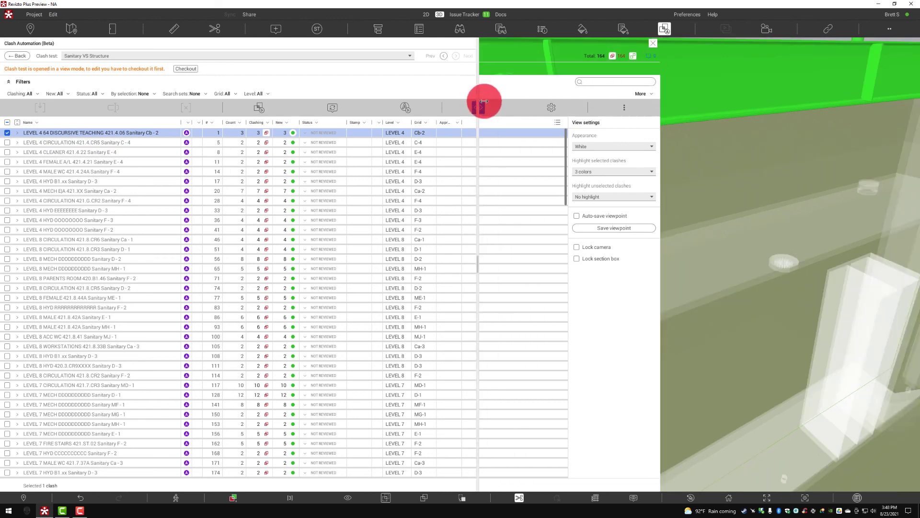
{"action": "scroll", "coordinate": [590, 188], "scroll_direction": "down", "scroll_amount": 5}
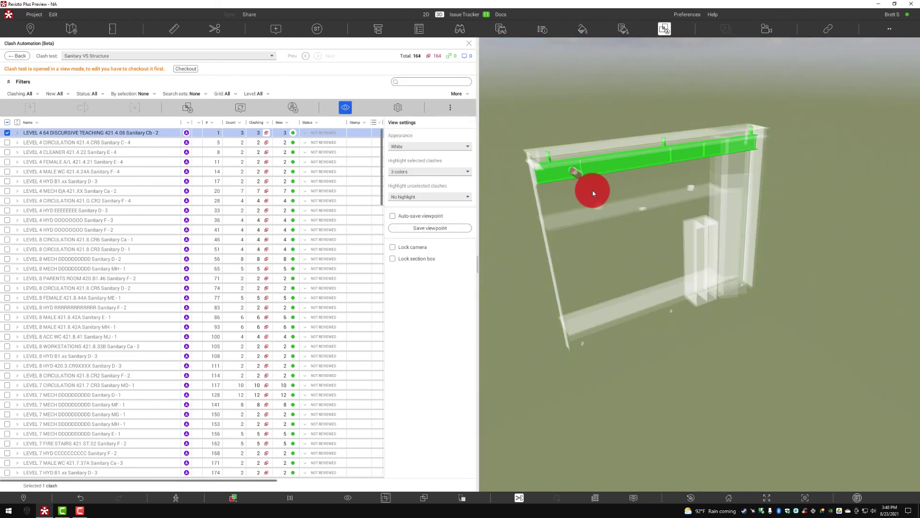
{"action": "mouse_move", "coordinate": [594, 190]}
{"action": "left_mouse_down"}
{"action": "mouse_move", "coordinate": [614, 196]}
{"action": "mouse_move", "coordinate": [607, 206]}
{"action": "mouse_move", "coordinate": [552, 127]}
{"action": "left_mouse_up"}
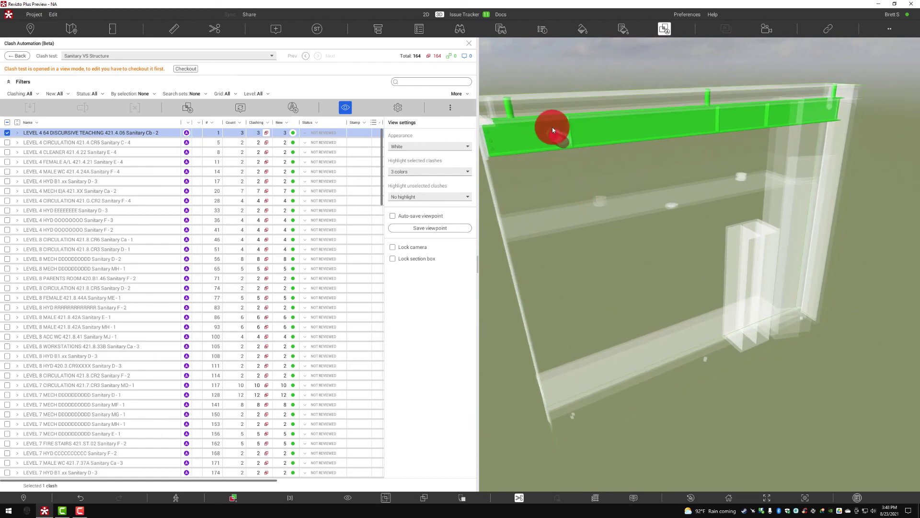
- Visit the Level 4 female A/L, CIRCULATION 421.G.CR2 and HYD Sanitary F - 2 clashes
{"action": "left_click", "coordinate": [94, 163]}
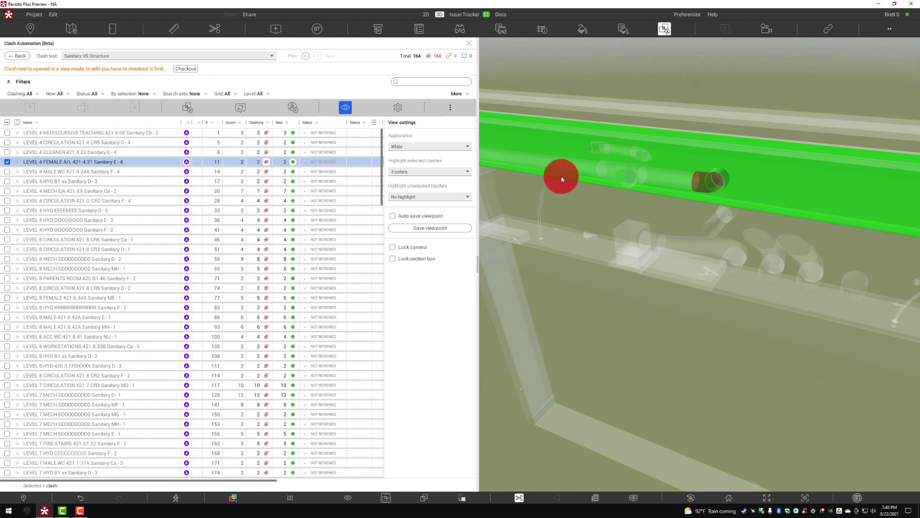
{"action": "left_click", "coordinate": [107, 200]}
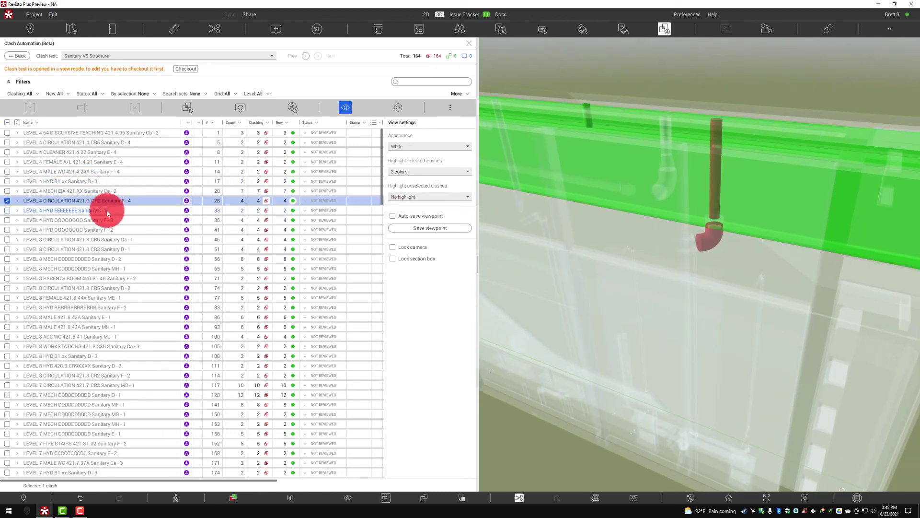
{"action": "left_click", "coordinate": [98, 232]}
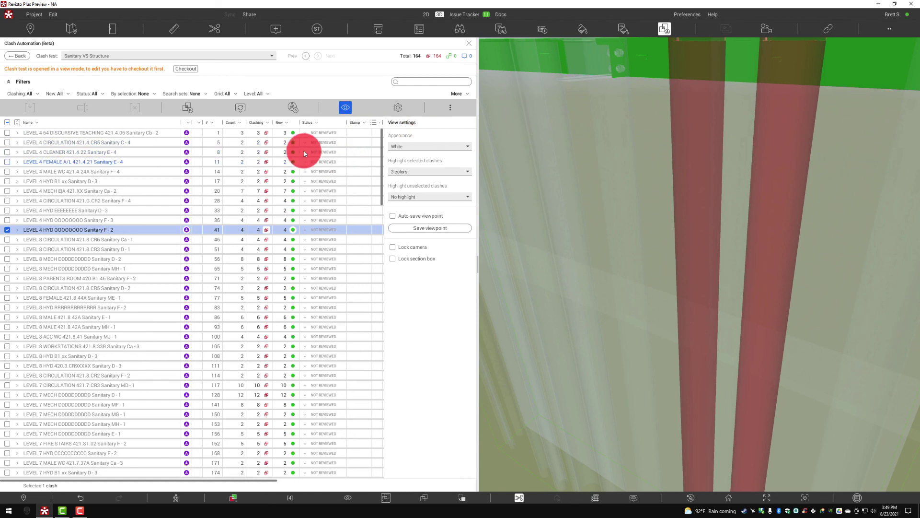
- Check out the Sanitary VS Structure test for editing from the clash-test list
{"action": "left_click", "coordinate": [18, 56]}
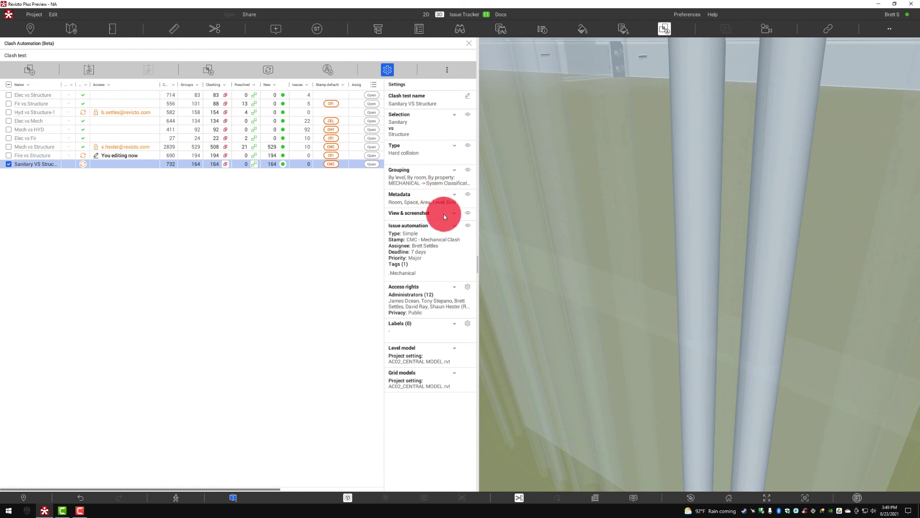
{"action": "left_click", "coordinate": [467, 213]}
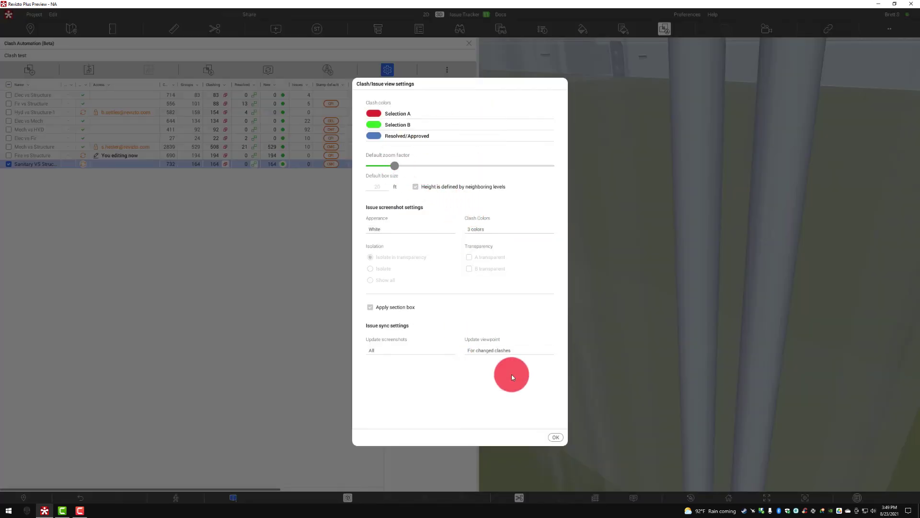
{"action": "left_click", "coordinate": [555, 436]}
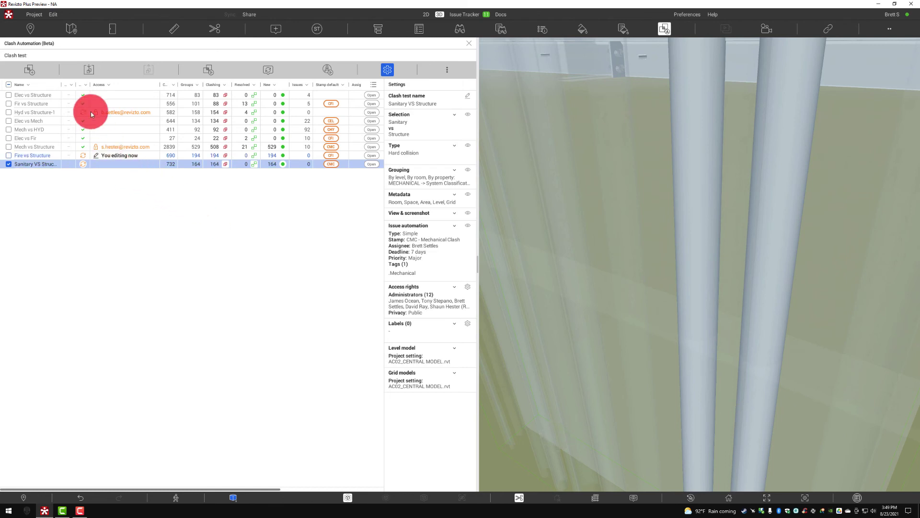
{"action": "left_click", "coordinate": [90, 71]}
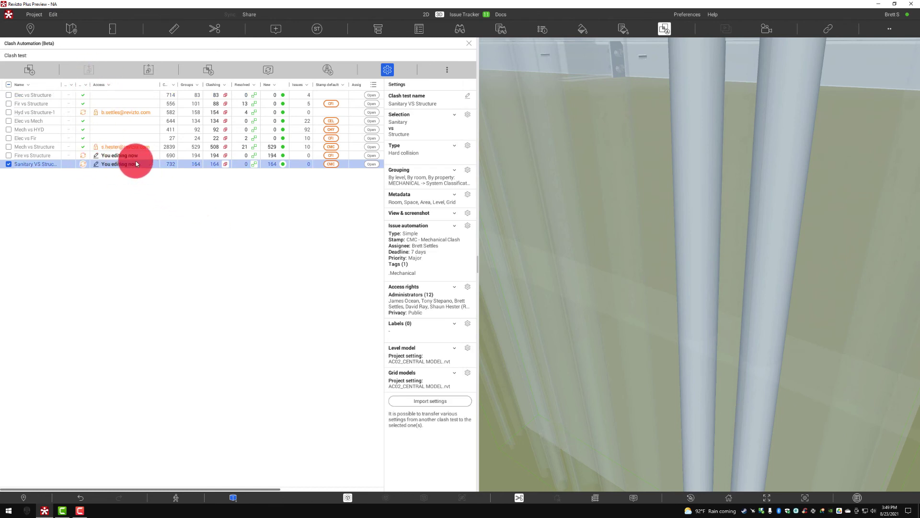
{"action": "left_click", "coordinate": [371, 165]}
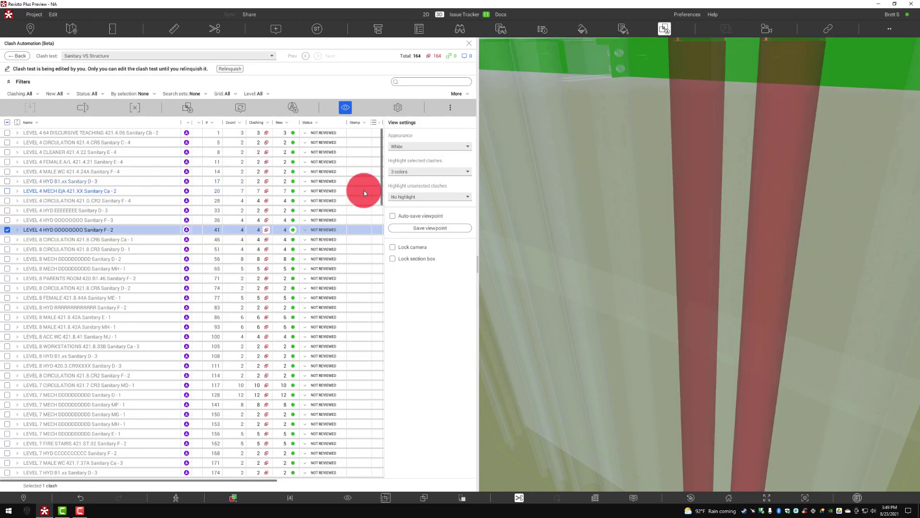
{"action": "left_click", "coordinate": [17, 56]}
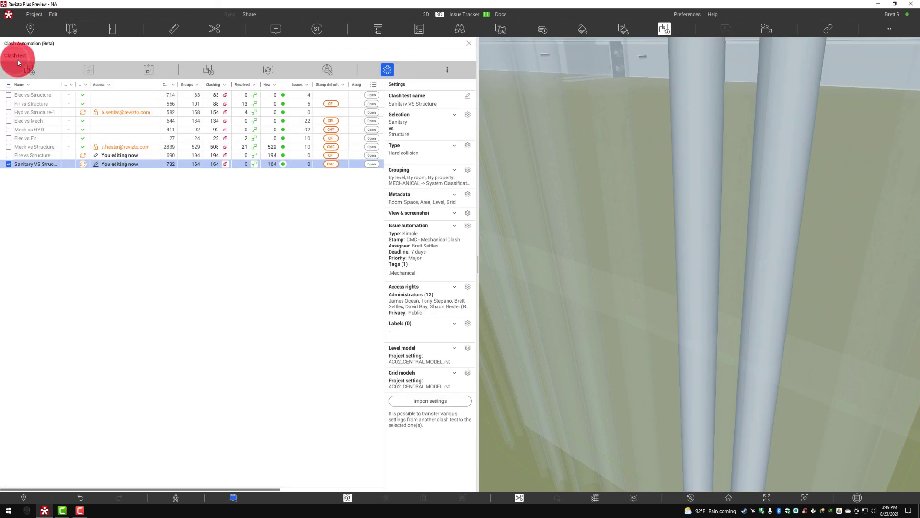
- Increase the default zoom factor in the clash and issue view settings
{"action": "left_click", "coordinate": [467, 213]}
{"action": "left_click_drag", "start_coordinate": [395, 166], "coordinate": [435, 169]}
{"action": "left_click", "coordinate": [536, 391]}
{"action": "left_click", "coordinate": [533, 438]}
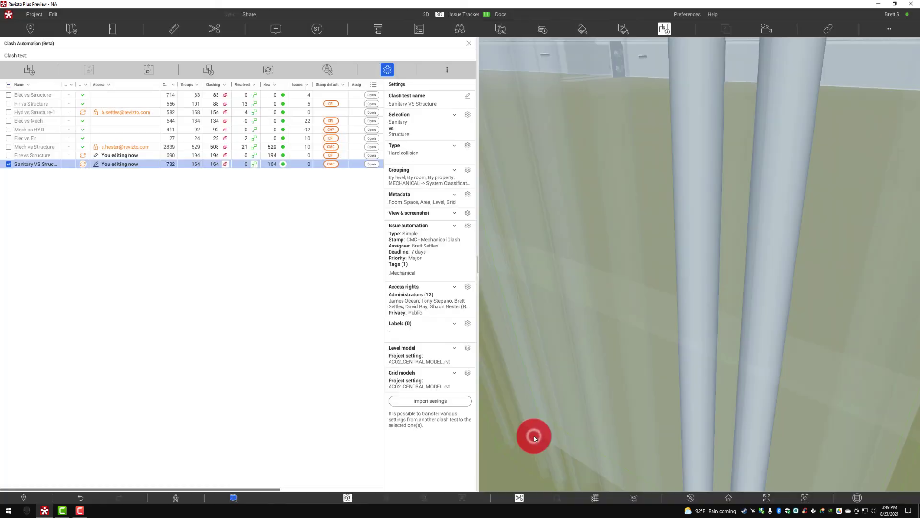
- Reopen Sanitary VS Structure and fly to the CIRCULATION 421.4.CR5, CLEANER 421.4.22 and mech group 20 clashes
{"action": "double_click", "coordinate": [22, 164]}
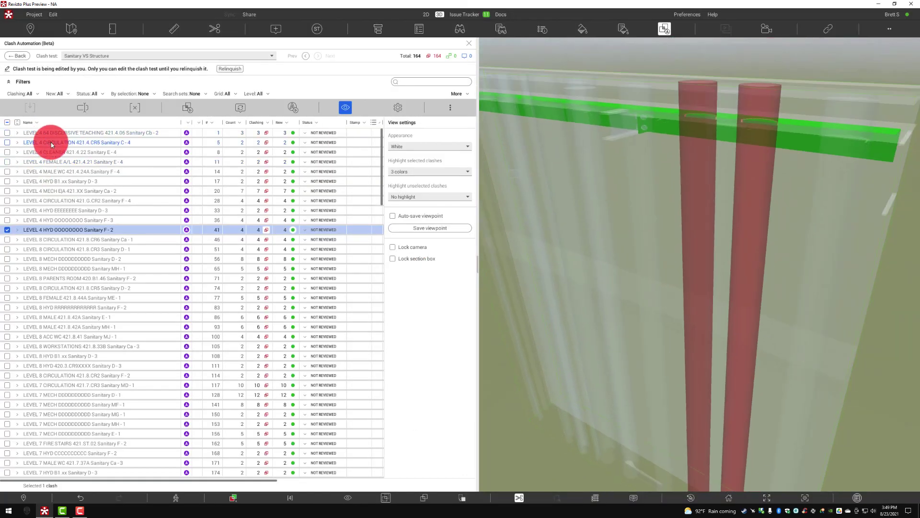
{"action": "left_click", "coordinate": [51, 143]}
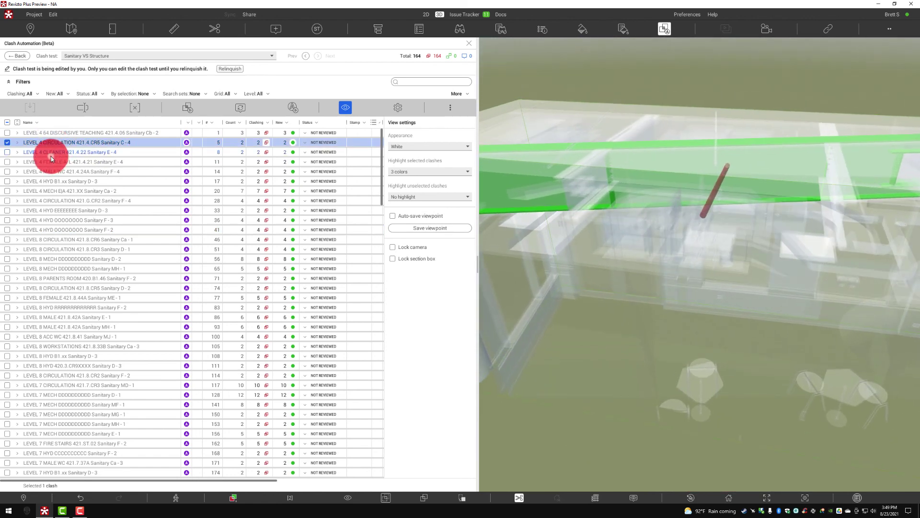
{"action": "left_click", "coordinate": [51, 154]}
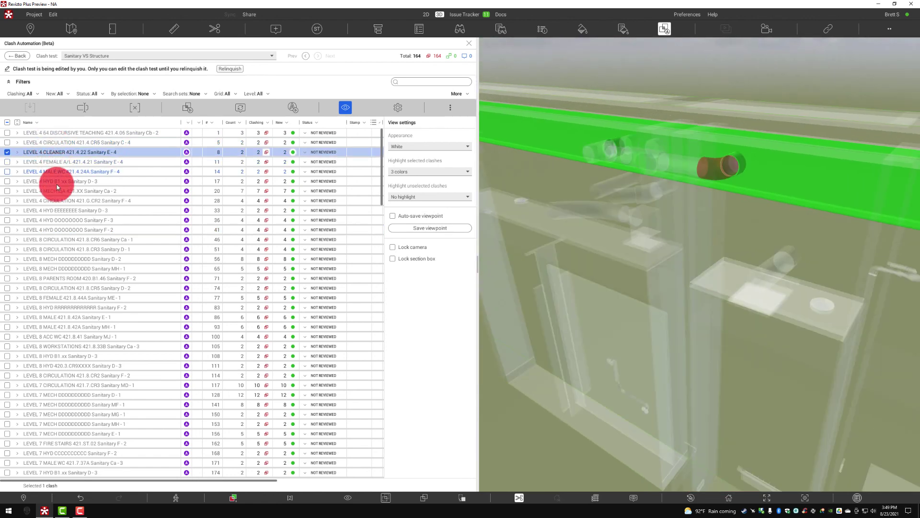
{"action": "left_click", "coordinate": [58, 192]}
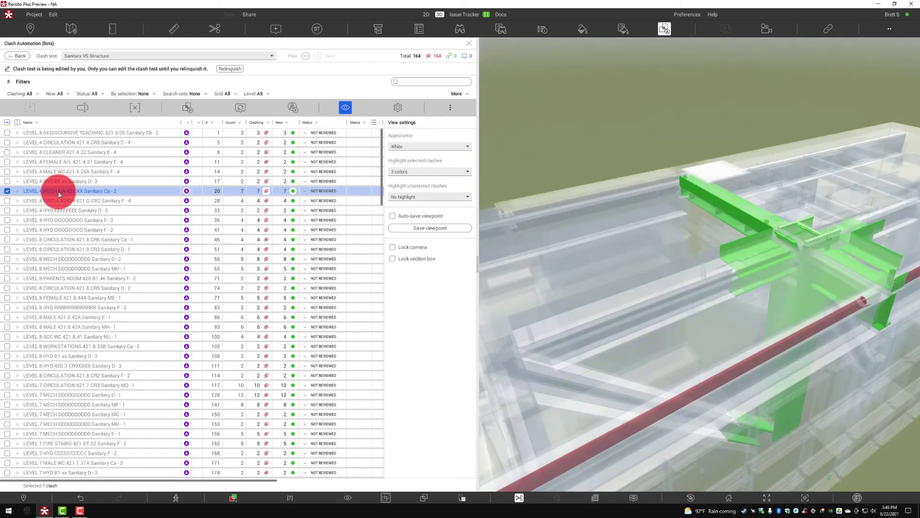
- Go back from the Sanitary VS Structure clash groups to the clash-test overview
{"action": "left_click", "coordinate": [18, 56]}
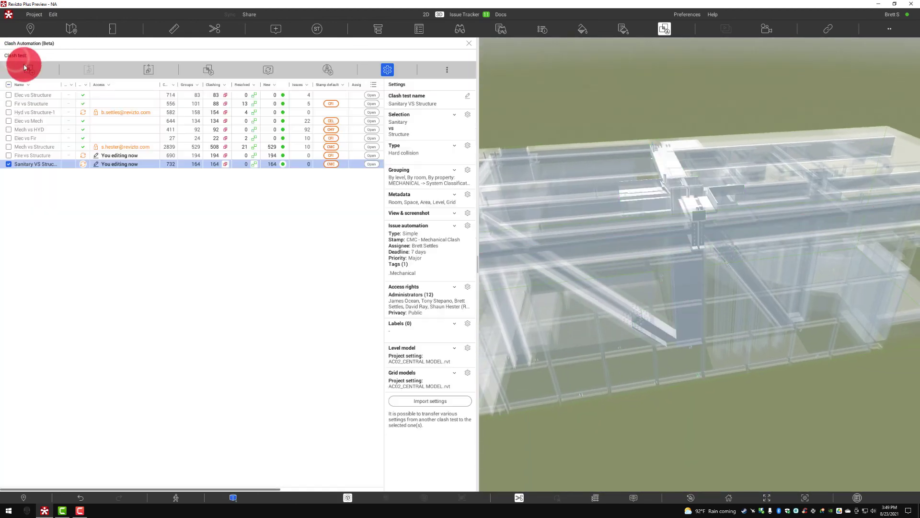